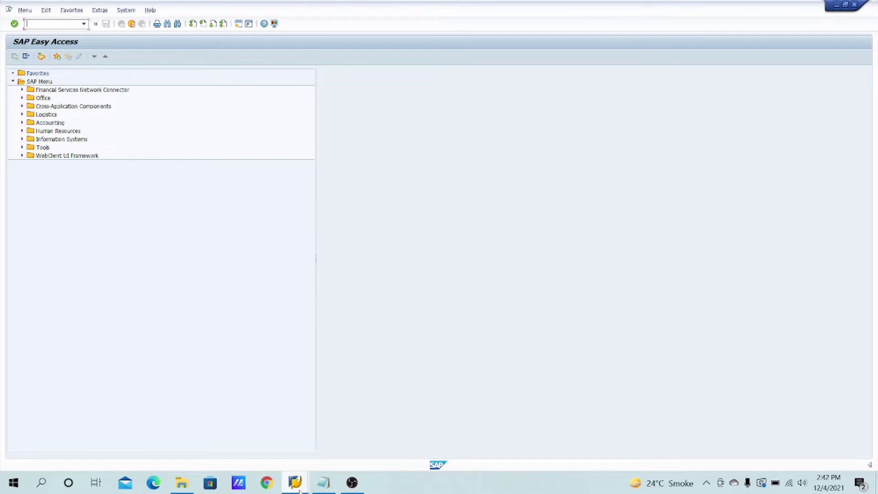
In Notepad, add the line 'Pr:= 45.1254' under the Issue note
{"action": "left_click", "coordinate": [323, 482]}
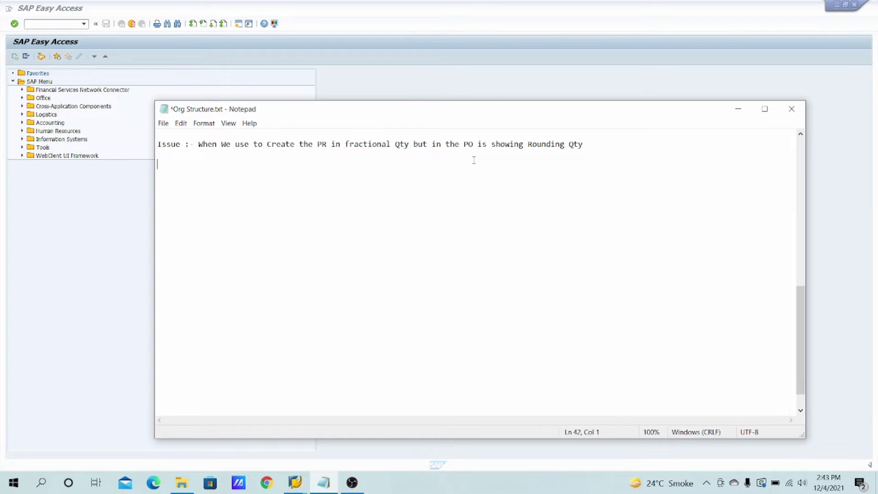
{"action": "key", "text": "Return"}
{"action": "type", "text": "Pr:= 45.1254"}
{"action": "key", "text": "Return"}
{"action": "key", "text": "BackSpace"}
Note that the PO reflects this PR quantity as 45
{"action": "type", "text": "Bu t in t"}
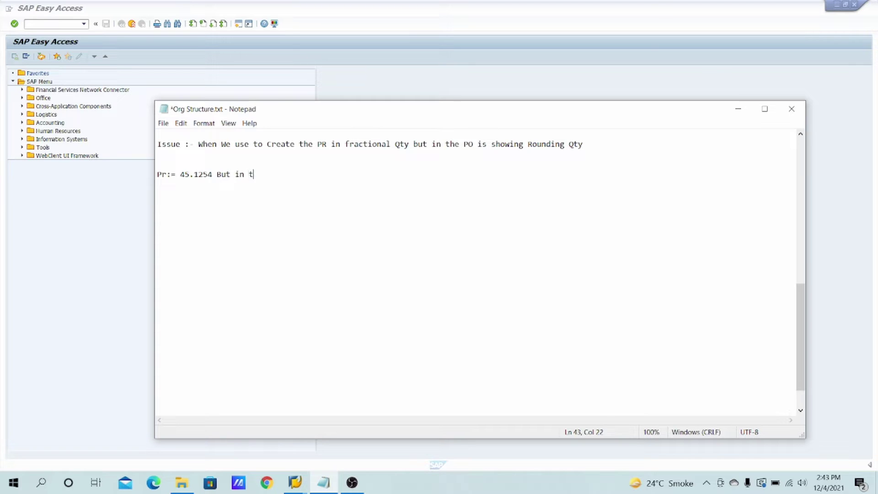
{"action": "type", "text": "he PO is coming"}
{"action": "key", "text": "BackSpace"}
{"action": "key", "text": "BackSpace"}
{"action": "key", "text": "BackSpace"}
{"action": "key", "text": "BackSpace"}
{"action": "key", "text": "BackSpace"}
{"action": "key", "text": "BackSpace"}
{"action": "key", "text": "BackSpace"}
{"action": "type", "text": "Rel"}
{"action": "key", "text": "BackSpace"}
{"action": "type", "text": "flect "}
{"action": "type", "text": ": "}
{"action": "type", "text": " 45."}
{"action": "key", "text": "BackSpace"}
Add the second example, 45.54 becoming 45, and highlight both values
{"action": "key", "text": "Return"}
{"action": "key", "text": "Return"}
{"action": "type", "text": "or"}
{"action": "key", "text": "Return"}
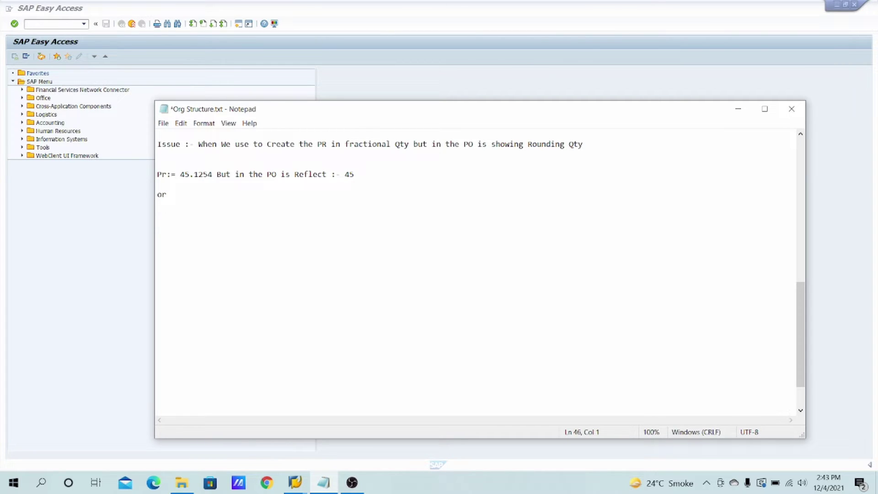
{"action": "type", "text": "45.54\t\t\t45"}
{"action": "left_click_drag", "start_coordinate": [180, 207], "coordinate": [159, 211]}
{"action": "left_click_drag", "start_coordinate": [278, 204], "coordinate": [263, 207]}
In SAP, run ME51N from the transaction history to create a purchase requisition
{"action": "left_click", "coordinate": [95, 235]}
{"action": "left_click", "coordinate": [71, 24]}
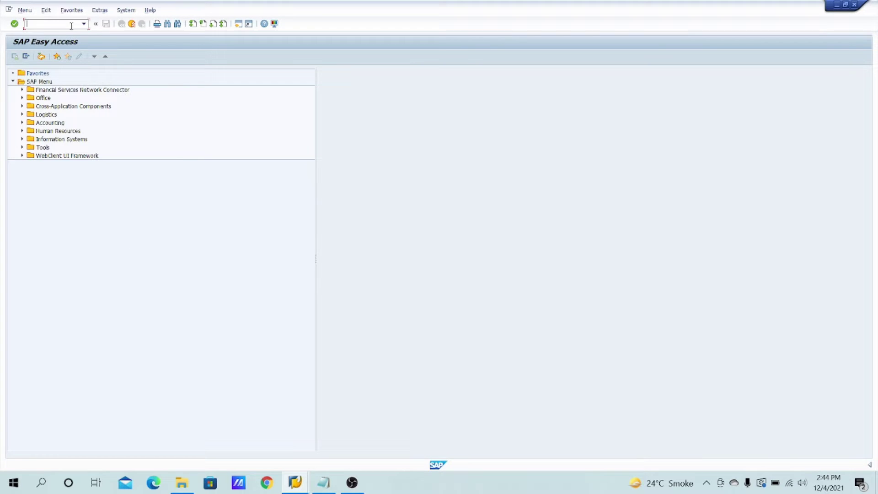
{"action": "left_click", "coordinate": [84, 24]}
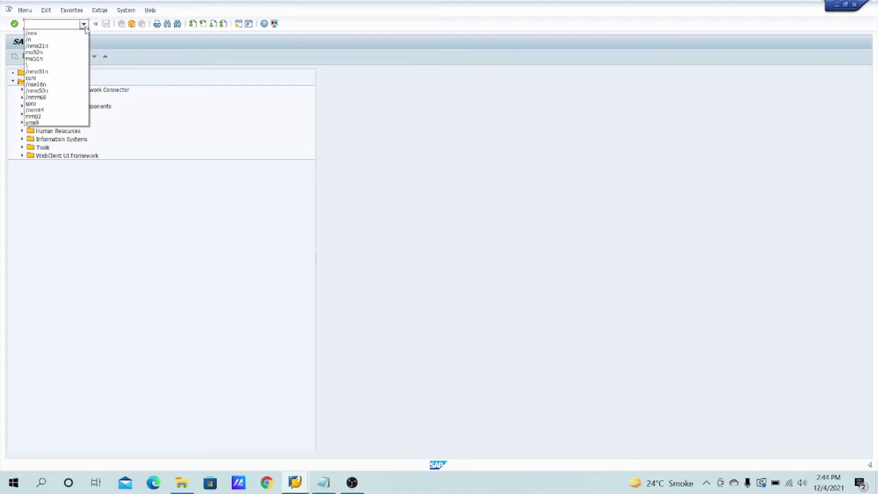
{"action": "left_click", "coordinate": [50, 59]}
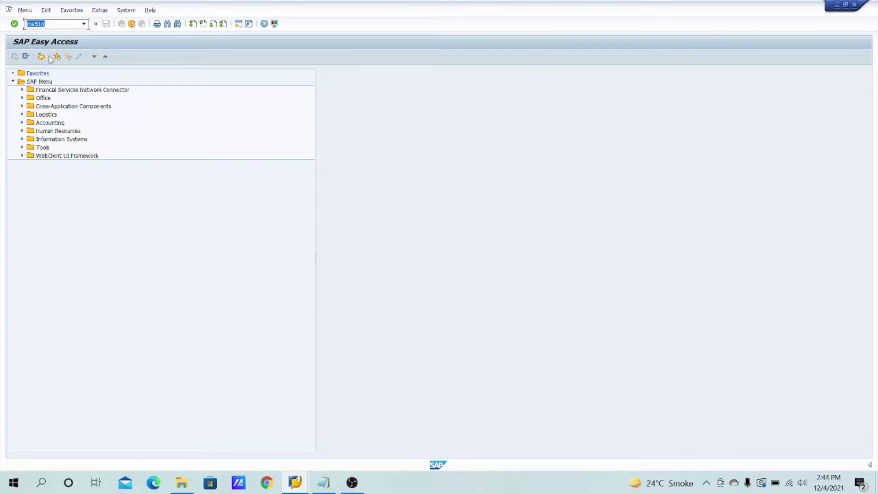
{"action": "key", "text": "Return"}
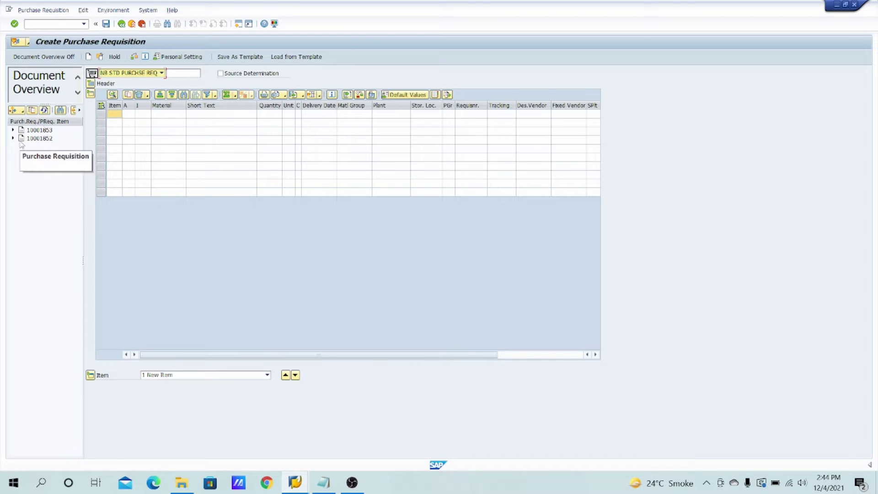
Adopt requisition 10001852's items into the new requisition, then return to Notepad
{"action": "left_click", "coordinate": [23, 138]}
{"action": "left_click", "coordinate": [33, 111]}
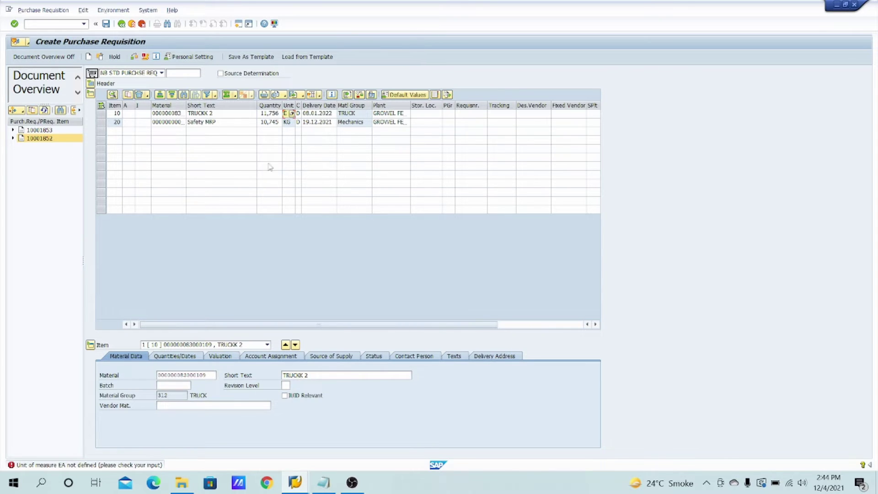
{"action": "left_click", "coordinate": [40, 138]}
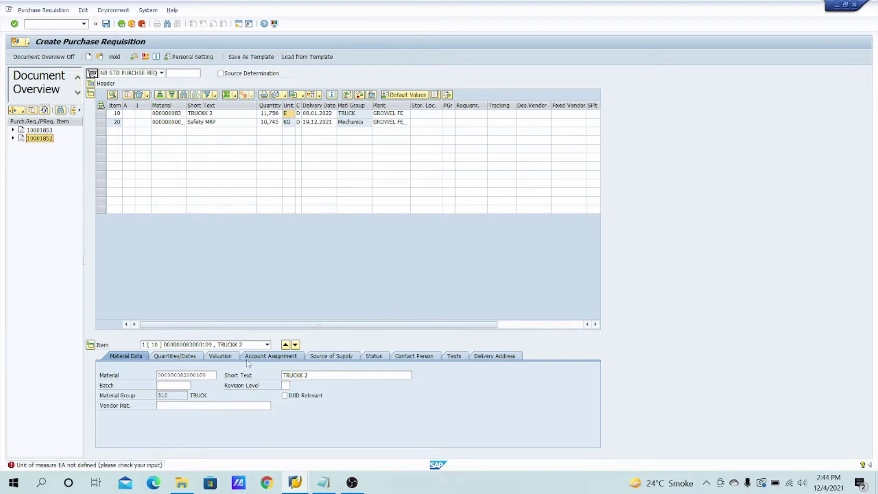
{"action": "left_click", "coordinate": [324, 483]}
Add a '10001852 :- Pr' line to the notes and go back to SAP
{"action": "left_click", "coordinate": [191, 269]}
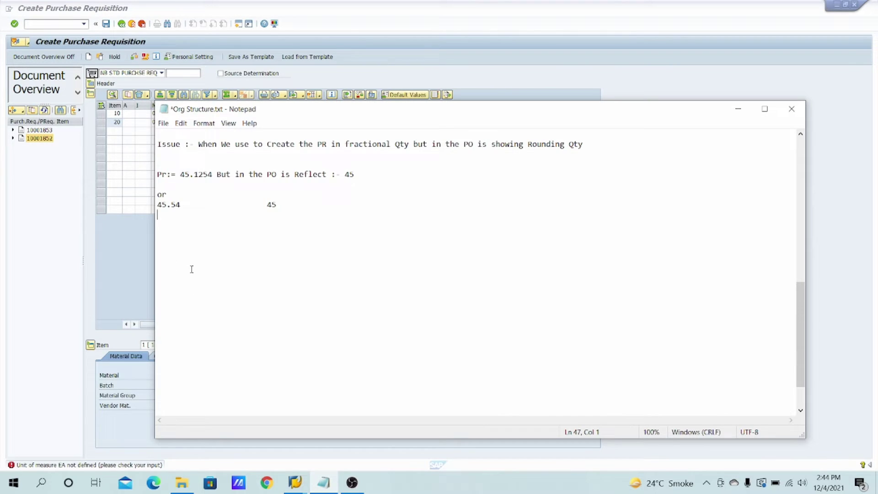
{"action": "key", "text": "Return"}
{"action": "key", "text": "Return"}
{"action": "type", "text": "10001852"}
{"action": "type", "text": ":- Pr"}
{"action": "key", "text": "Return"}
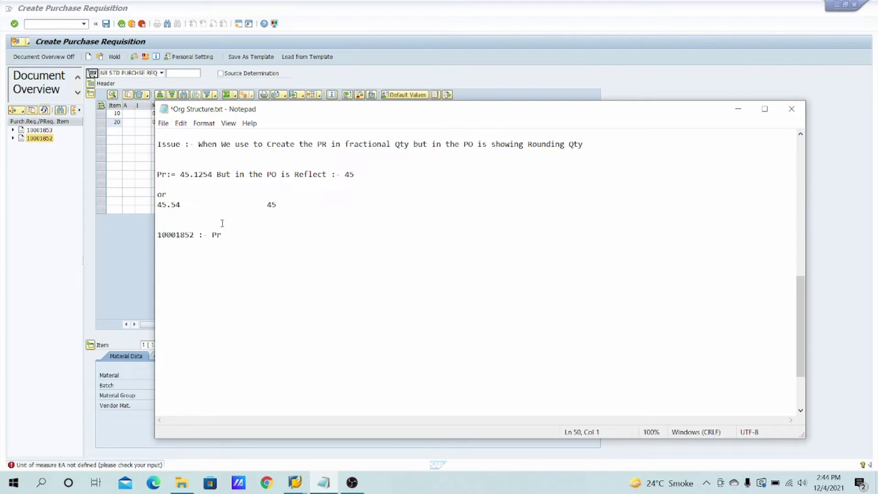
{"action": "left_click", "coordinate": [131, 254]}
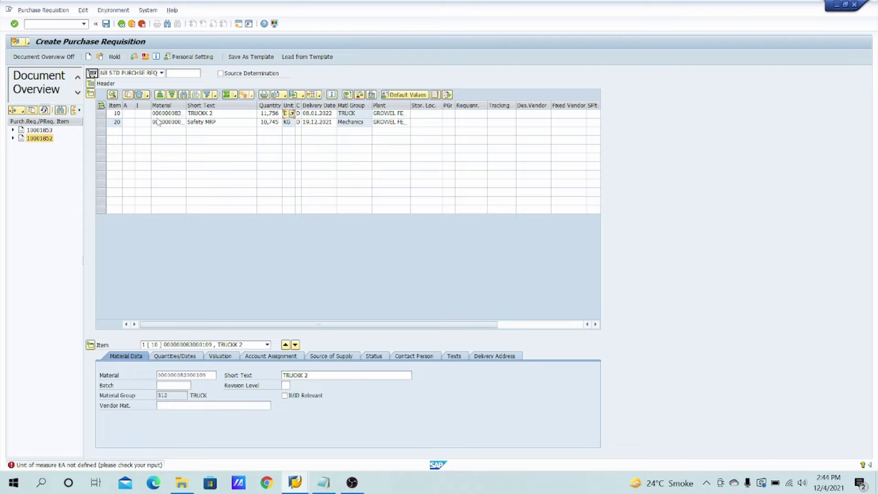
Widen the Material column and start transaction /NME21N
{"action": "left_click_drag", "start_coordinate": [186, 110], "coordinate": [202, 111]}
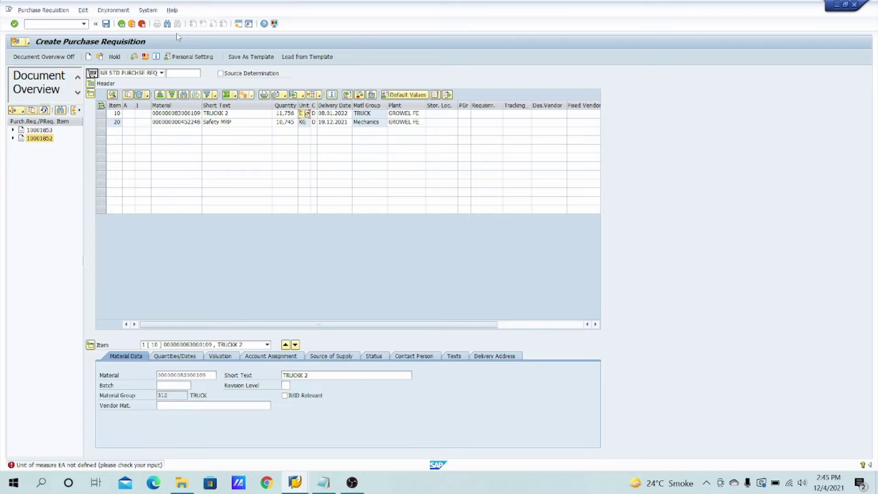
{"action": "left_click", "coordinate": [65, 24]}
{"action": "type", "text": "/NME21N"}
{"action": "key", "text": "Return"}
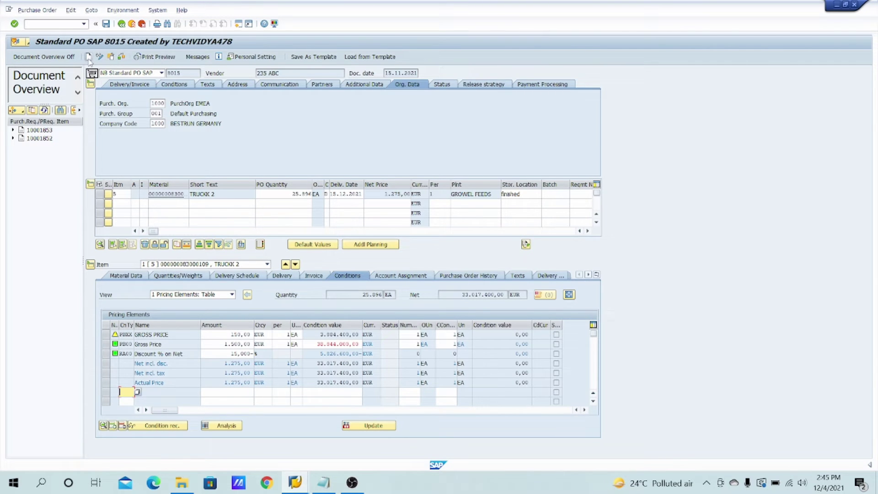
Create a new PO adopting requisition 10001852's items, then open a new session
{"action": "left_click", "coordinate": [88, 58]}
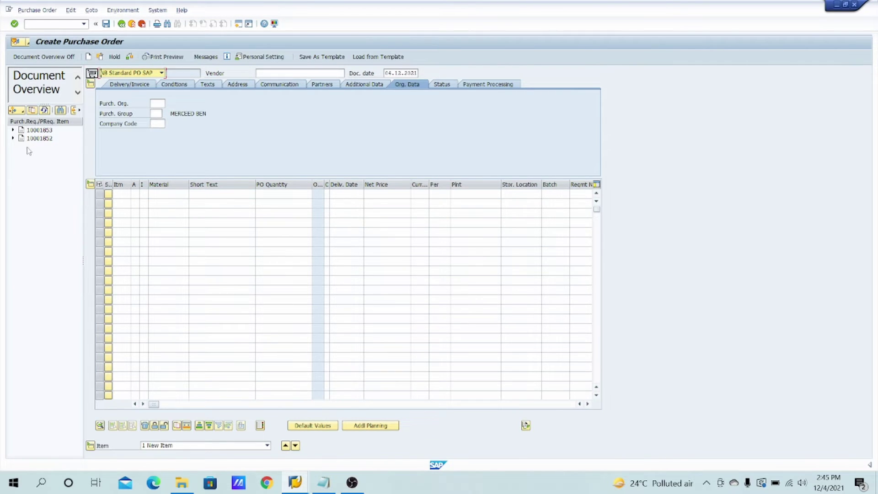
{"action": "left_click", "coordinate": [22, 138]}
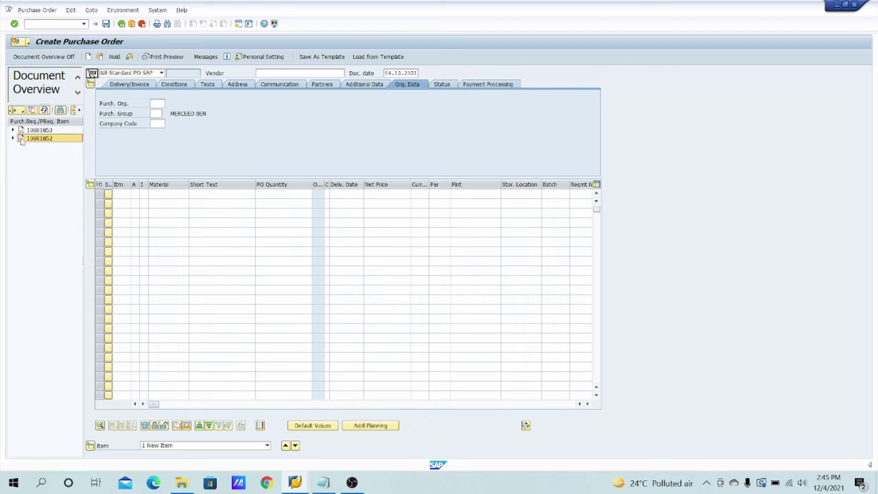
{"action": "left_click", "coordinate": [33, 111]}
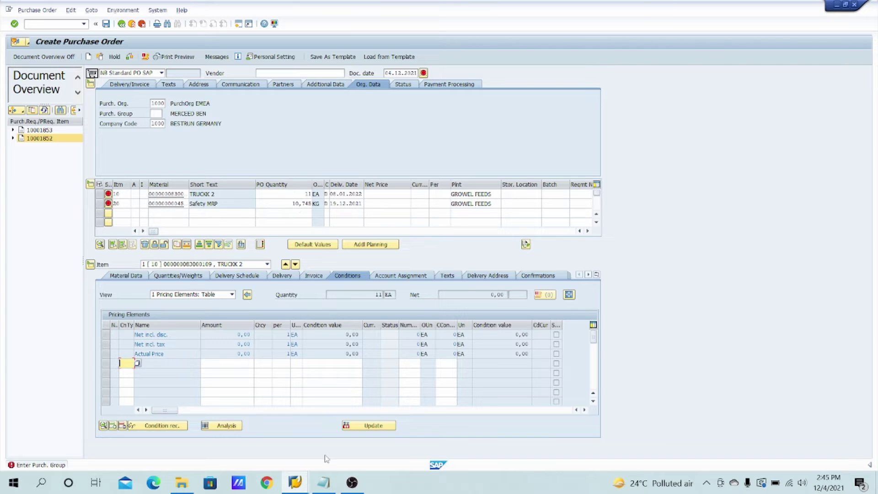
{"action": "left_click", "coordinate": [238, 25]}
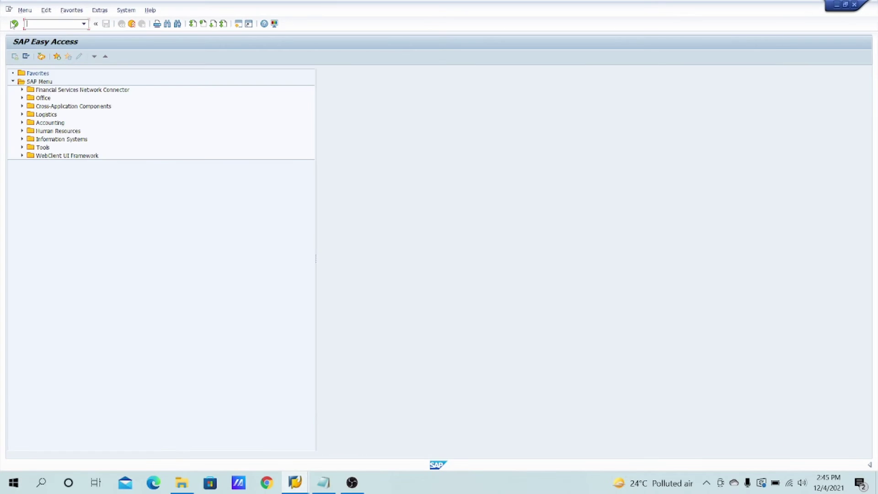
Display requisition 10001852 via me51n and widen the Short Text and Material columns
{"action": "left_click", "coordinate": [84, 25]}
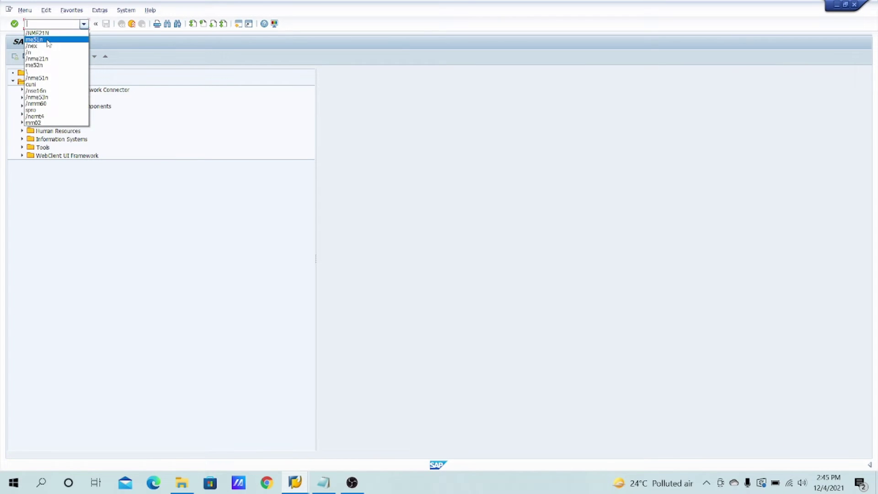
{"action": "left_click", "coordinate": [48, 40]}
{"action": "key", "text": "BackSpace"}
{"action": "type", "text": "/nme21n"}
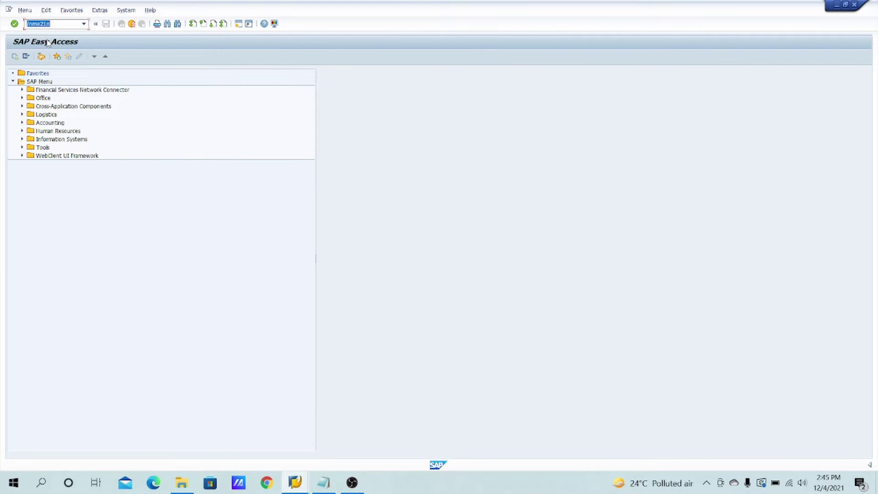
{"action": "key", "text": "BackSpace"}
{"action": "key", "text": "Down"}
{"action": "key", "text": "End"}
{"action": "key", "text": "Return"}
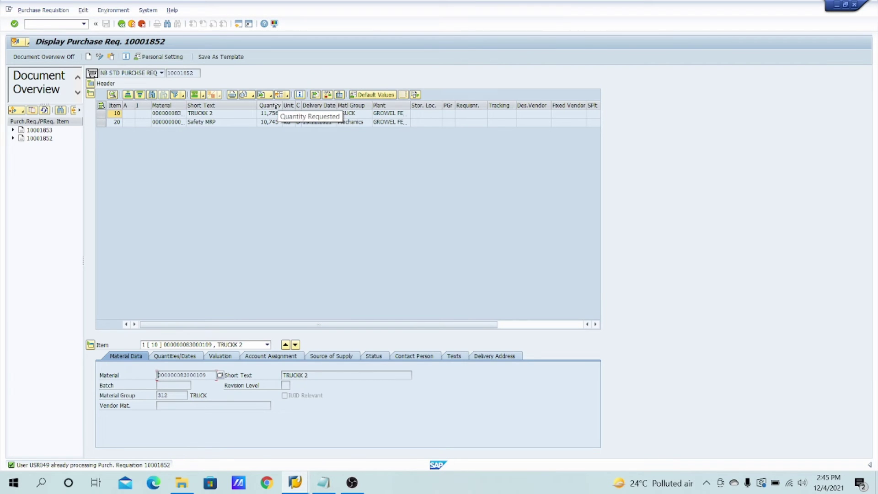
{"action": "left_click_drag", "start_coordinate": [257, 108], "coordinate": [277, 112]}
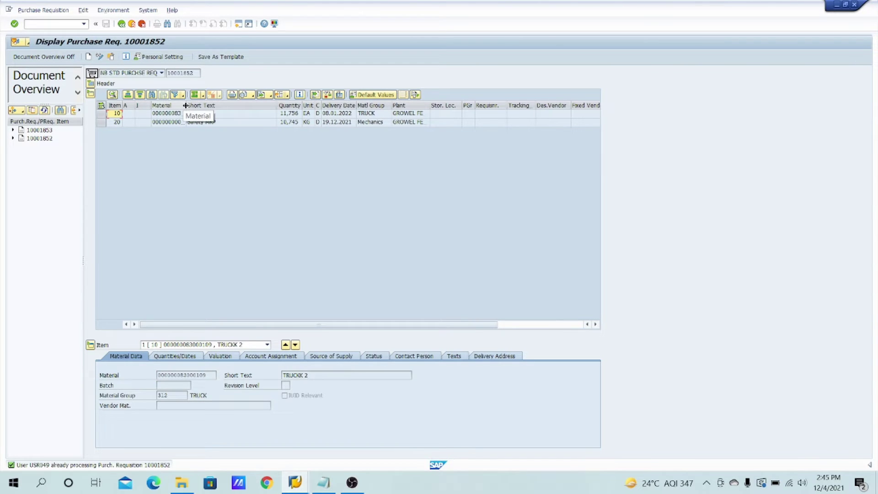
{"action": "left_click_drag", "start_coordinate": [186, 106], "coordinate": [214, 105]}
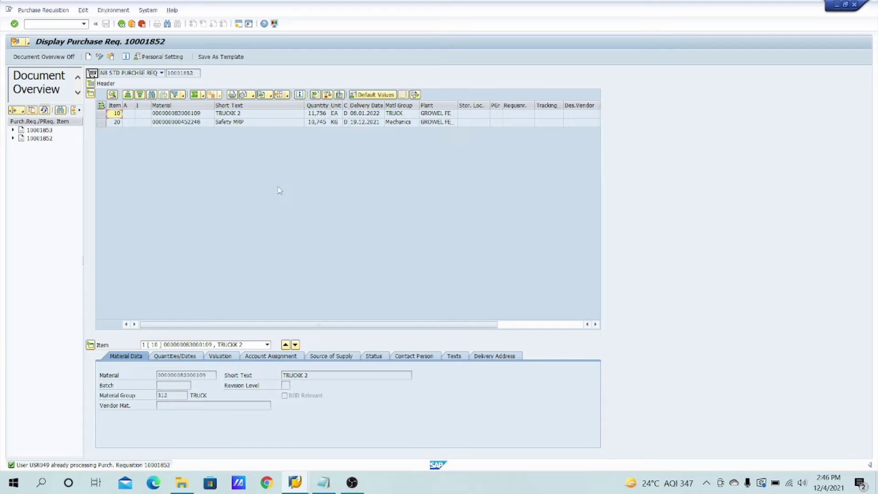
Check item 10's quantity in the purchase order, where TRUCKK 2 shows 11 EA
{"action": "mouse_move", "coordinate": [305, 475]}
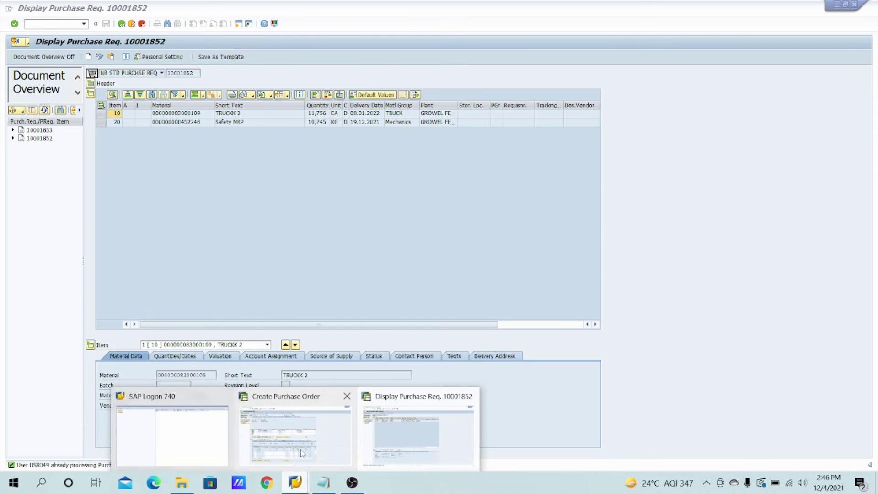
{"action": "left_click", "coordinate": [301, 452]}
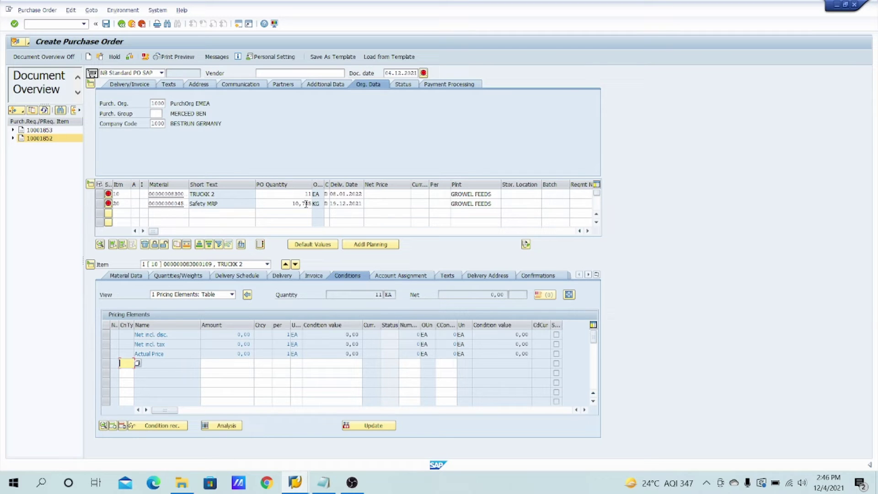
{"action": "left_click", "coordinate": [295, 482]}
{"action": "left_click", "coordinate": [404, 420]}
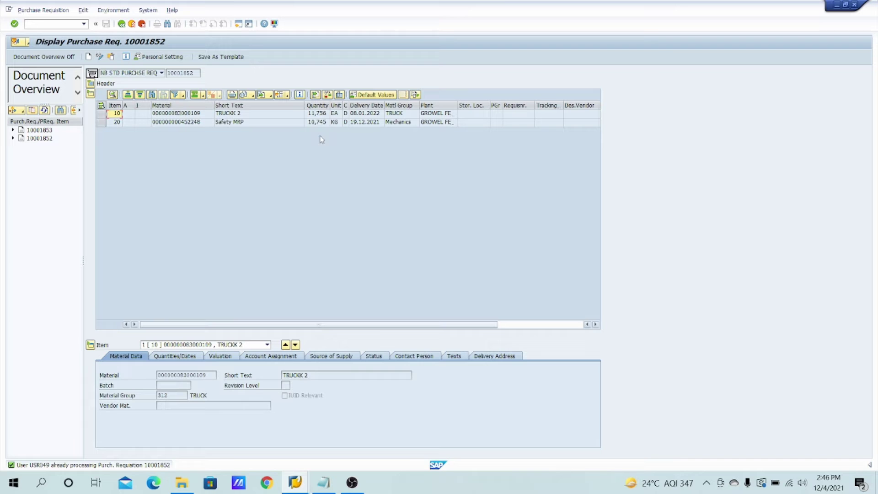
{"action": "left_click", "coordinate": [292, 487]}
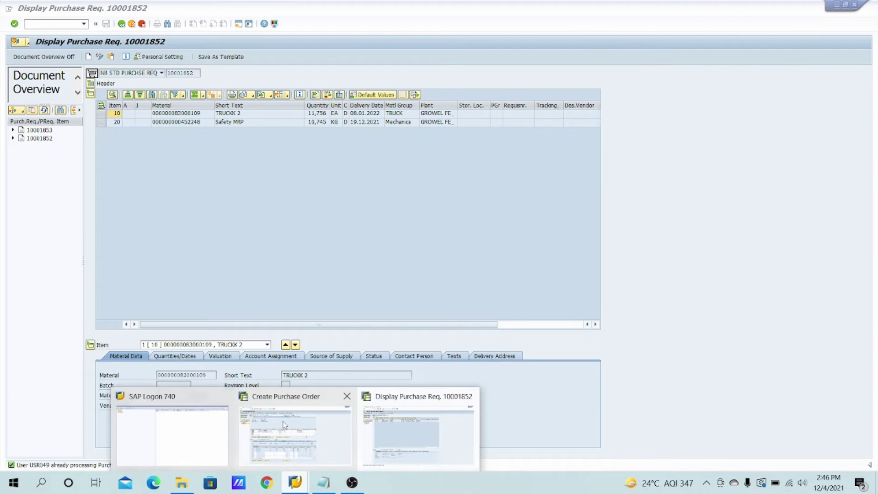
{"action": "left_click", "coordinate": [289, 428]}
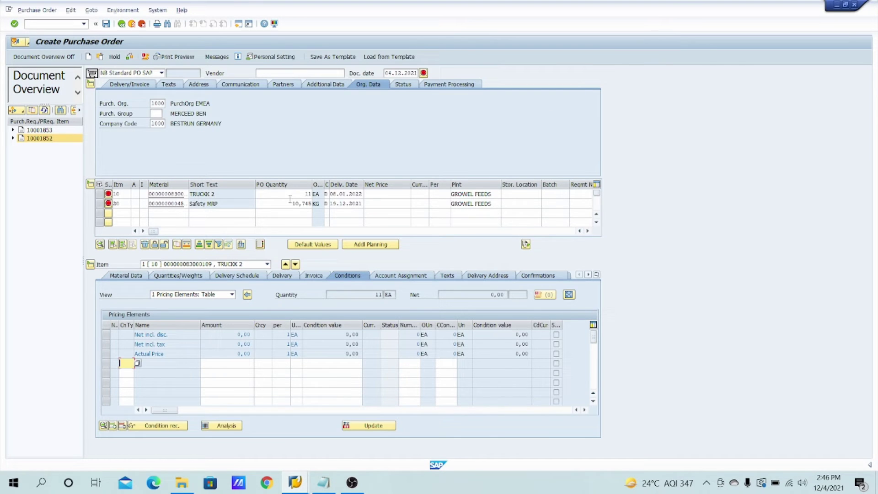
{"action": "left_click", "coordinate": [308, 194]}
Return to the requisition 10001852 display and open an additional SAP session
{"action": "mouse_move", "coordinate": [323, 483]}
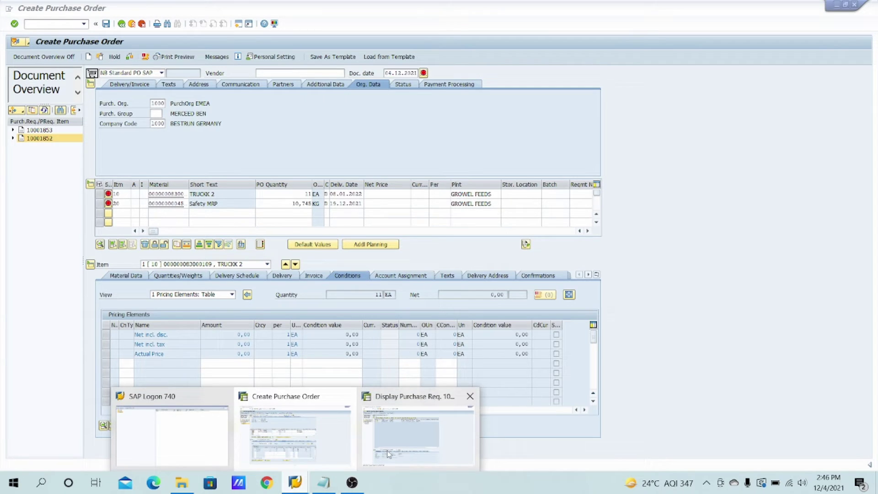
{"action": "left_click", "coordinate": [390, 453]}
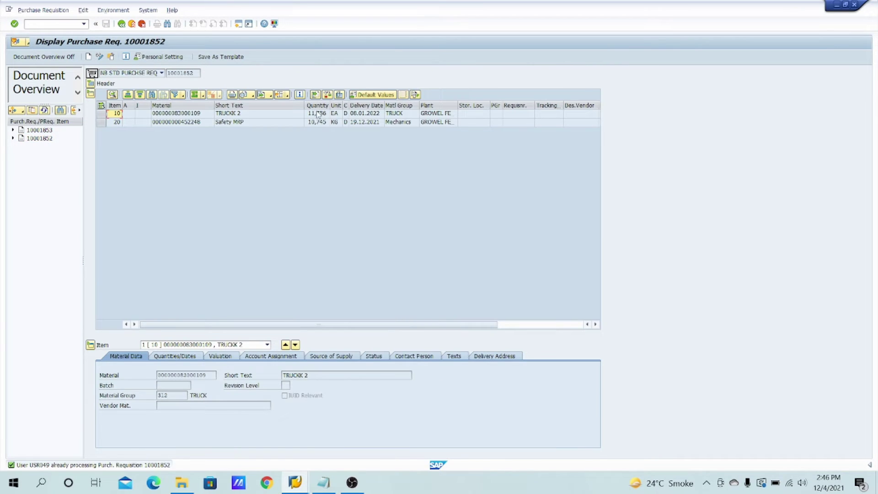
{"action": "left_click", "coordinate": [294, 482]}
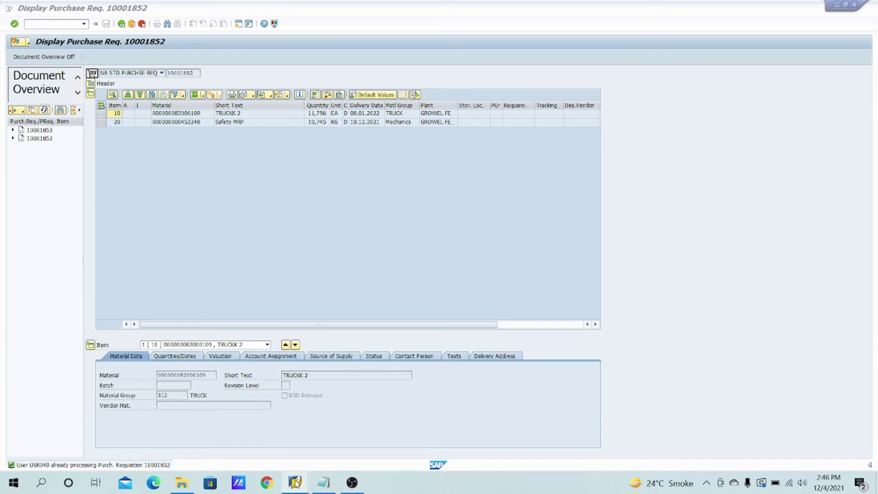
{"action": "left_click", "coordinate": [378, 456]}
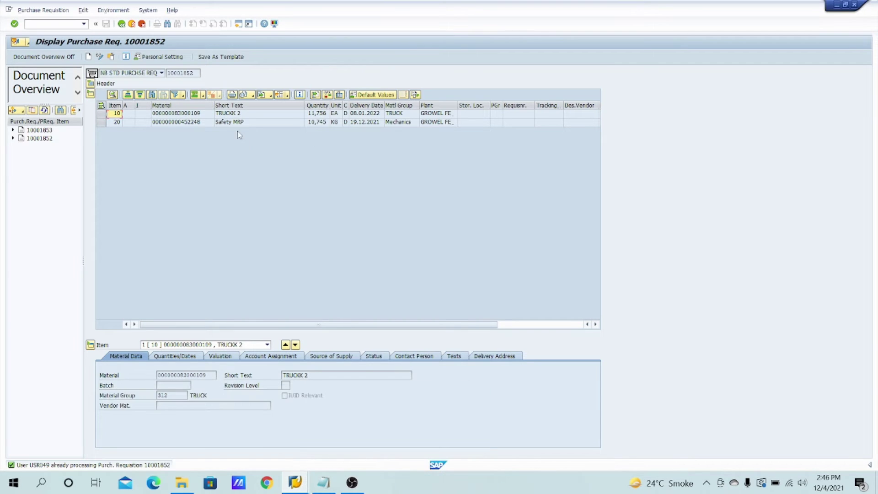
{"action": "left_click", "coordinate": [238, 26]}
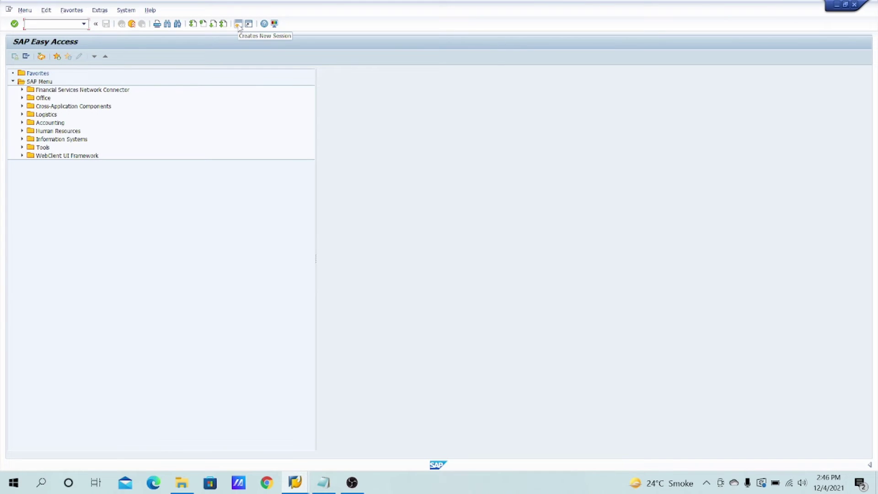
Start CUNI and check the unit of requisition item 10 against the PO
{"action": "type", "text": "cuni"}
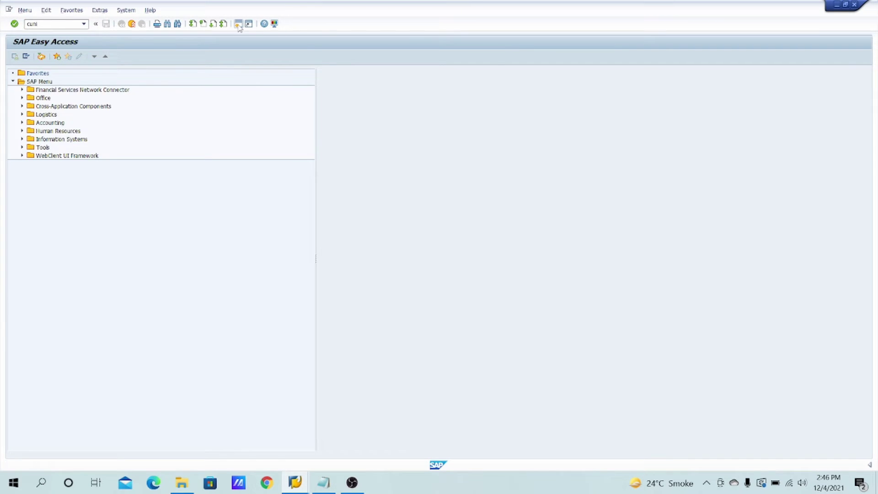
{"action": "key", "text": "Return"}
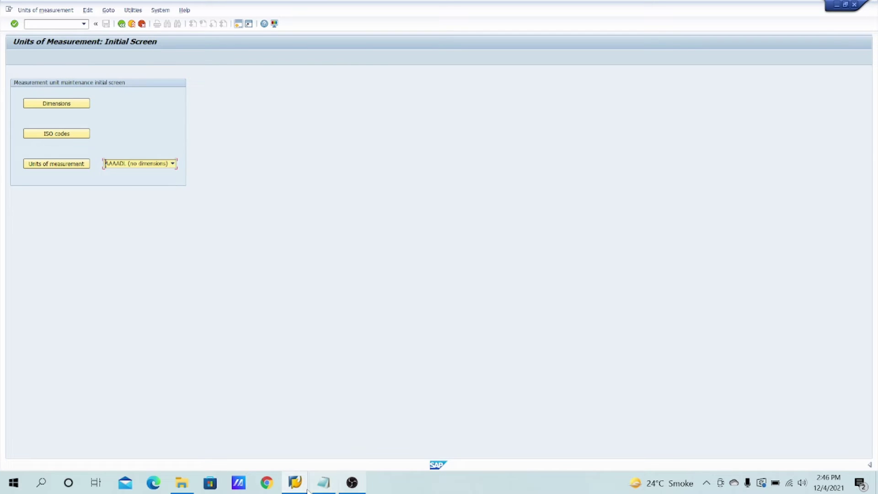
{"action": "left_click", "coordinate": [294, 484]}
{"action": "left_click", "coordinate": [247, 451]}
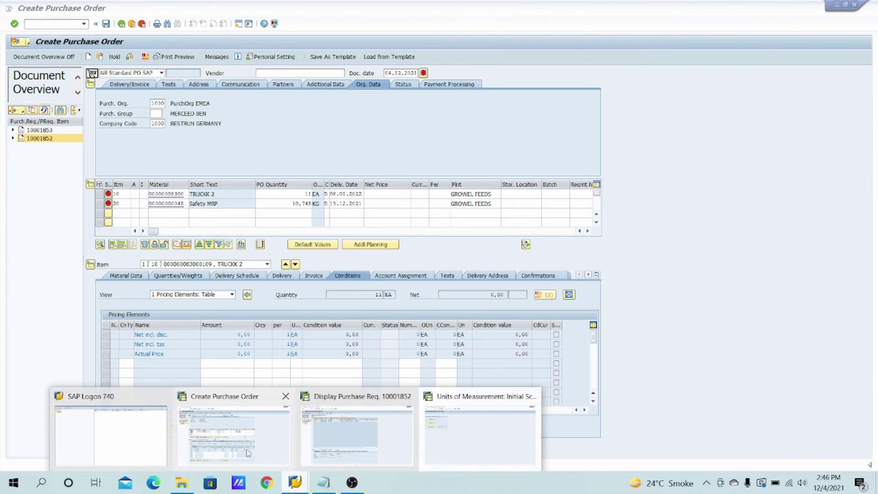
{"action": "left_click", "coordinate": [295, 485]}
{"action": "left_click", "coordinate": [353, 463]}
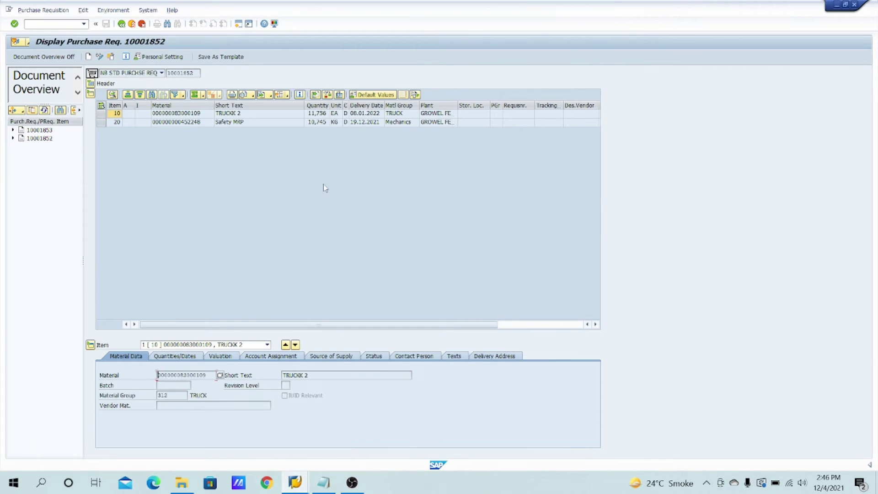
{"action": "left_click", "coordinate": [337, 114]}
In CUNI, choose dimension AAAADL (no dimensions) and list its units of measurement
{"action": "left_click", "coordinate": [301, 489]}
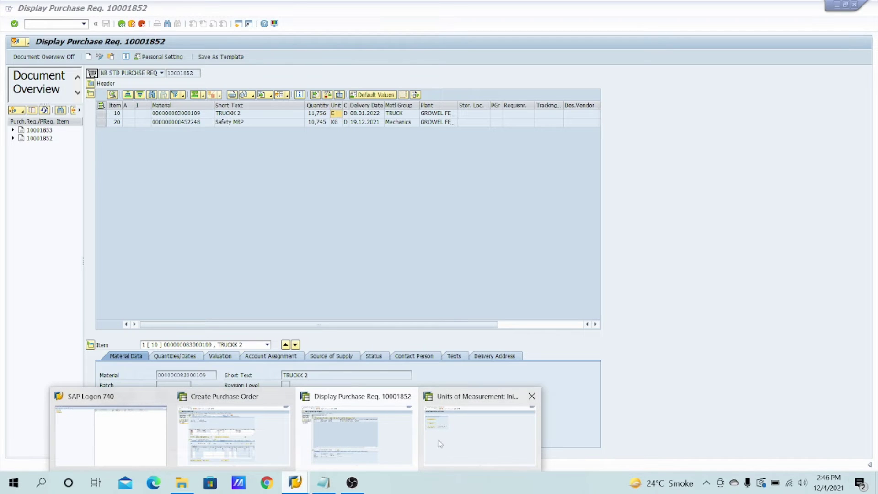
{"action": "left_click", "coordinate": [480, 434]}
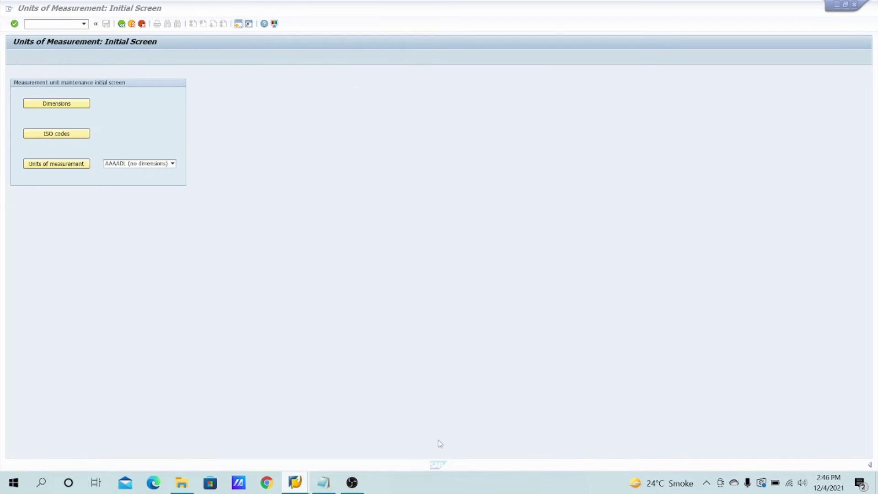
{"action": "left_click", "coordinate": [172, 164]}
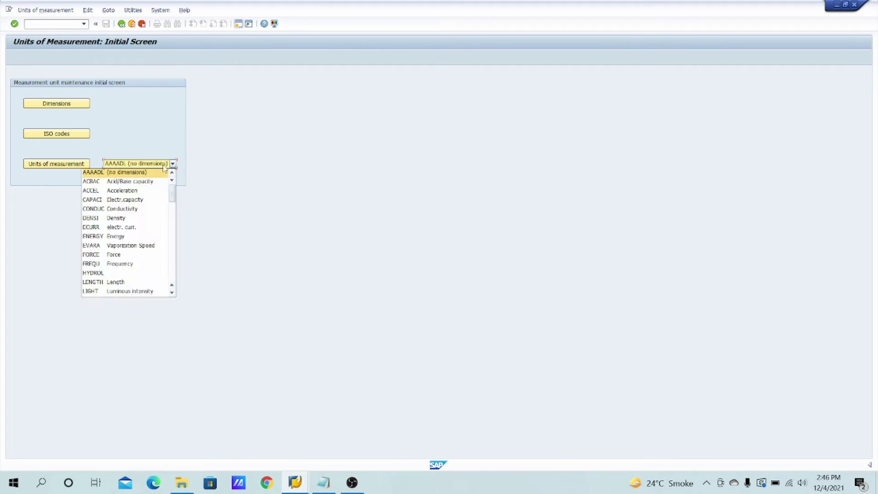
{"action": "left_click", "coordinate": [140, 176]}
{"action": "left_click", "coordinate": [69, 164]}
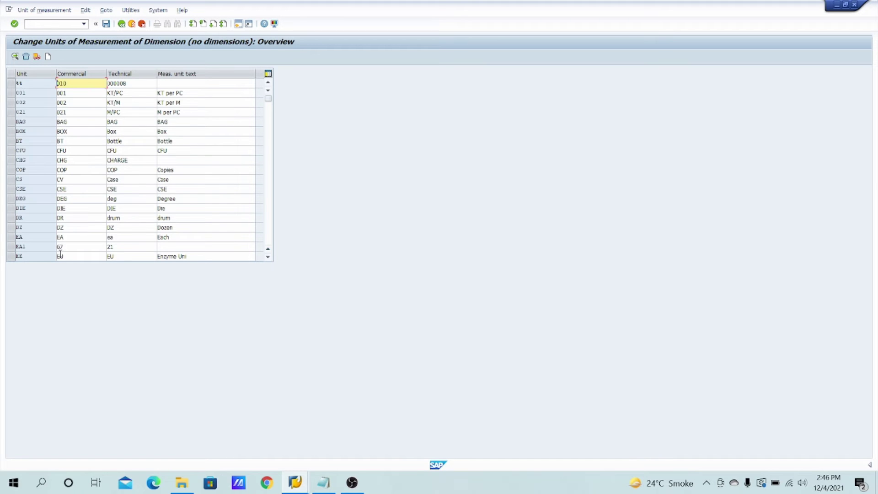
Give unit EA decimal rounding 3, mark it commercial, and save under a customizing request
{"action": "double_click", "coordinate": [28, 237]}
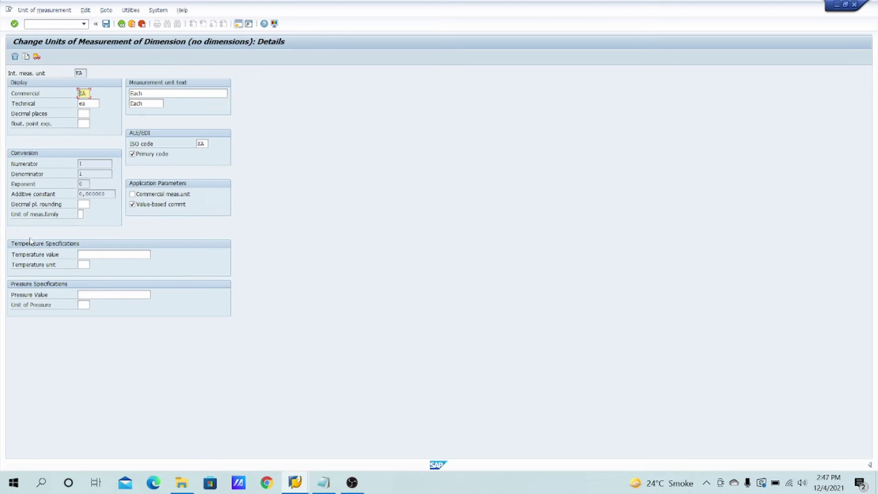
{"action": "left_click", "coordinate": [86, 204]}
{"action": "left_click", "coordinate": [134, 195]}
{"action": "left_click", "coordinate": [105, 26]}
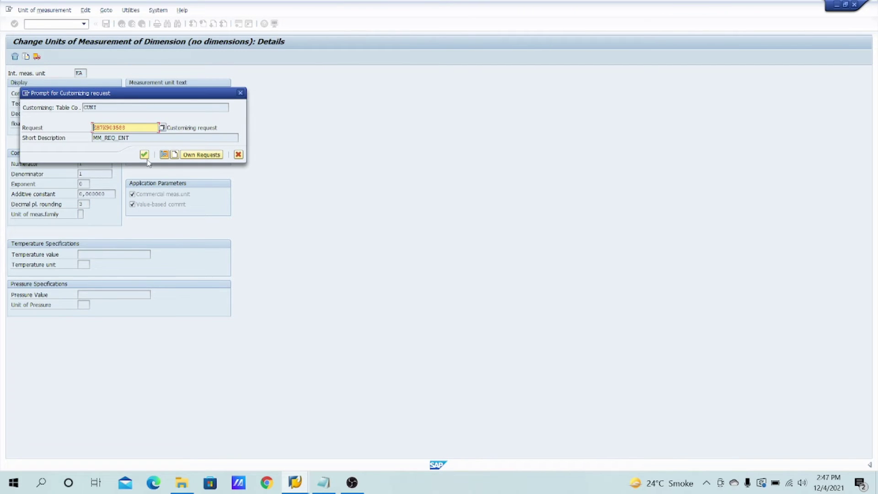
{"action": "left_click", "coordinate": [145, 155]}
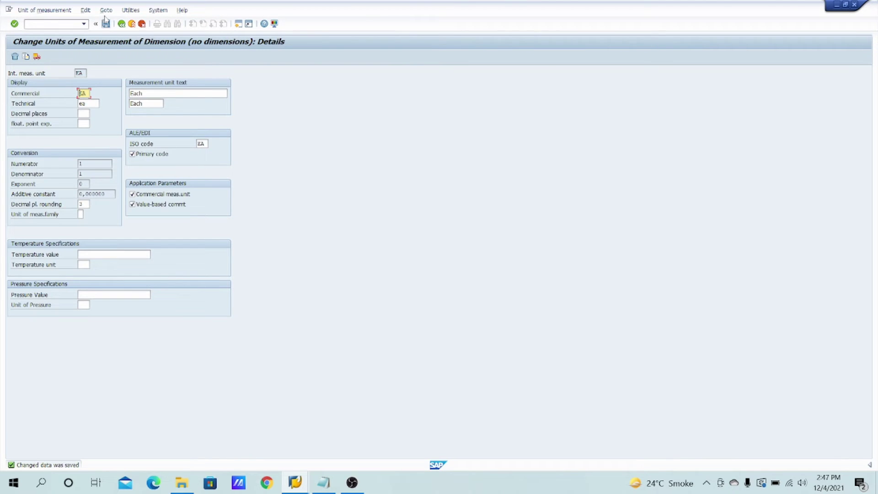
Return to the units overview, then leave purchase order creation for the main menu
{"action": "left_click", "coordinate": [122, 24]}
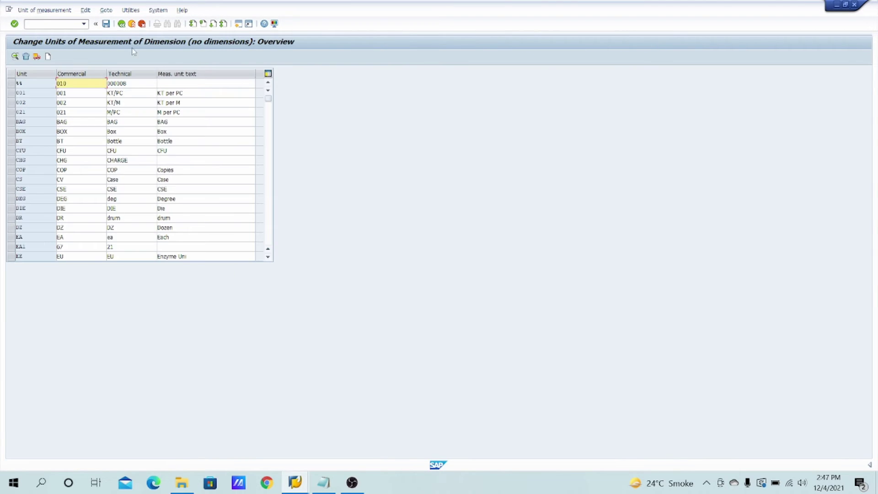
{"action": "mouse_move", "coordinate": [300, 484]}
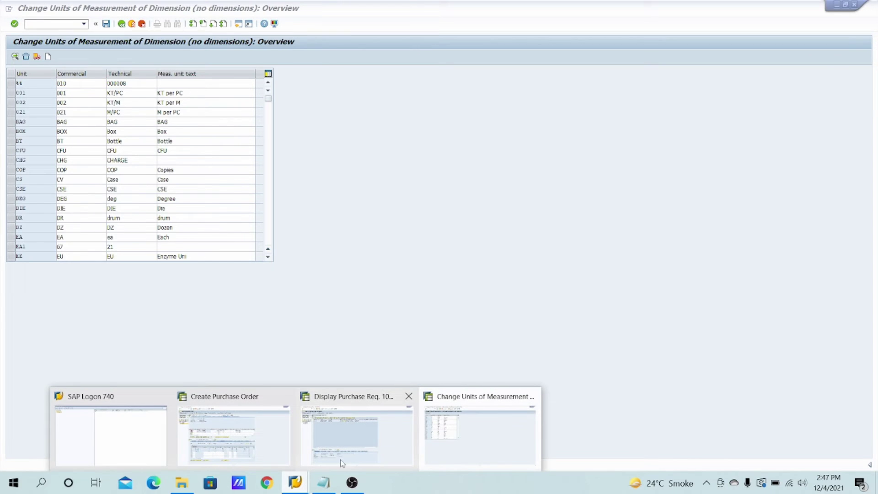
{"action": "left_click", "coordinate": [218, 448]}
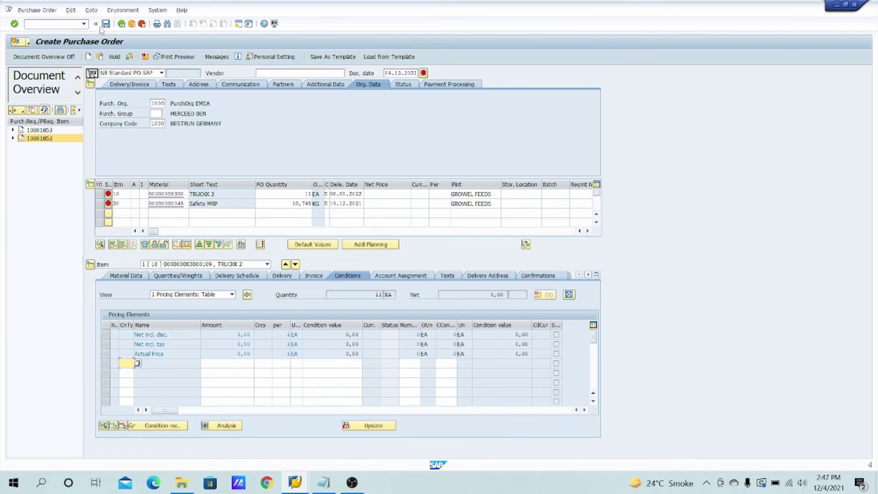
{"action": "left_click", "coordinate": [25, 24]}
{"action": "key", "text": "Return"}
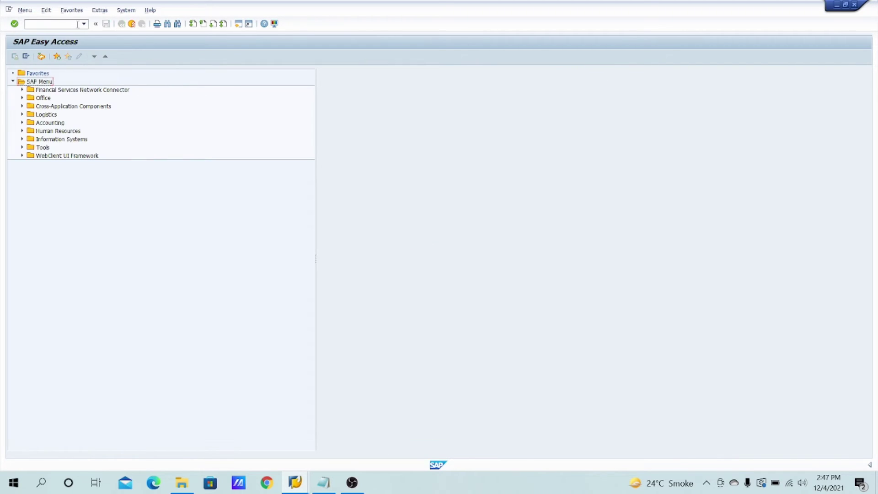
Rerun ME21N from the history and start a new, empty purchase order
{"action": "left_click", "coordinate": [84, 24]}
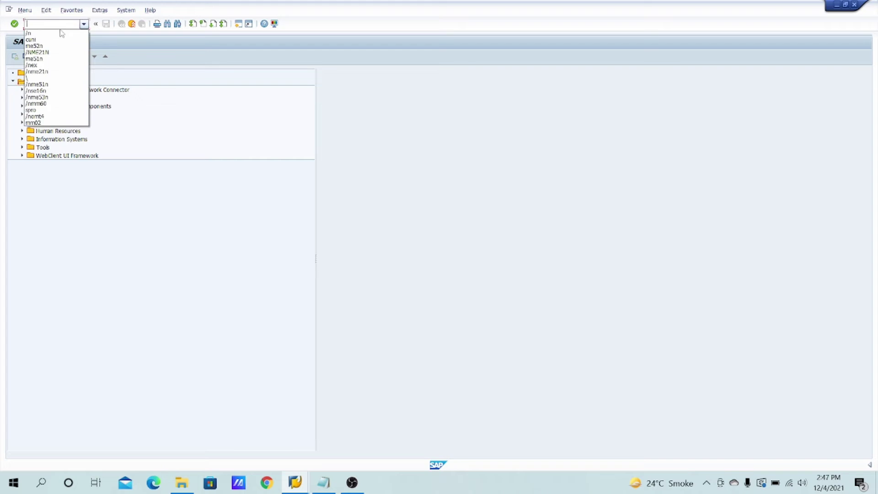
{"action": "left_click", "coordinate": [49, 53]}
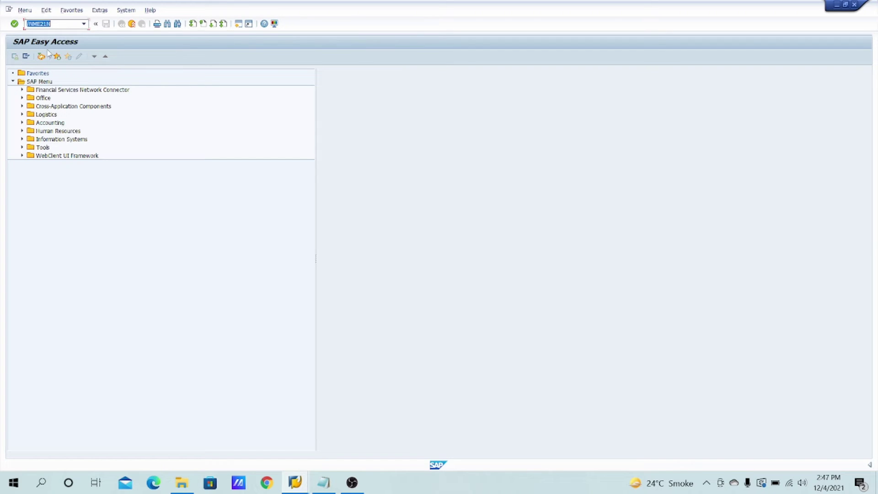
{"action": "key", "text": "Return"}
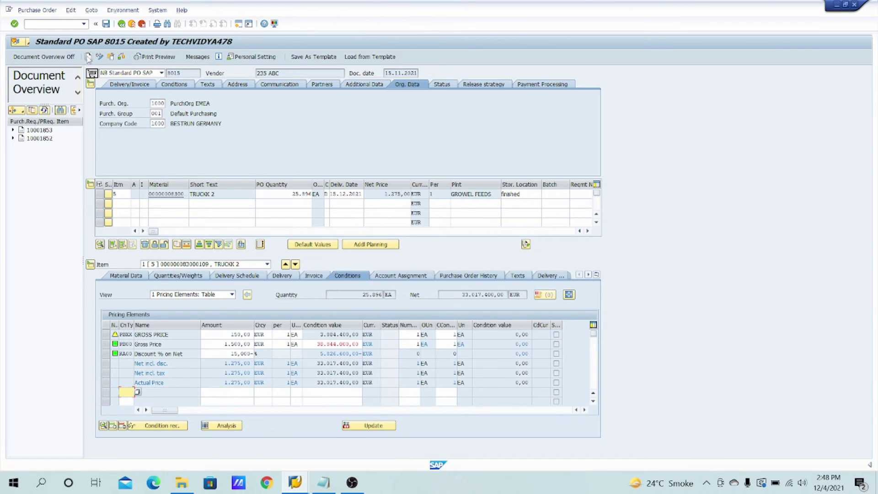
{"action": "left_click", "coordinate": [88, 57]}
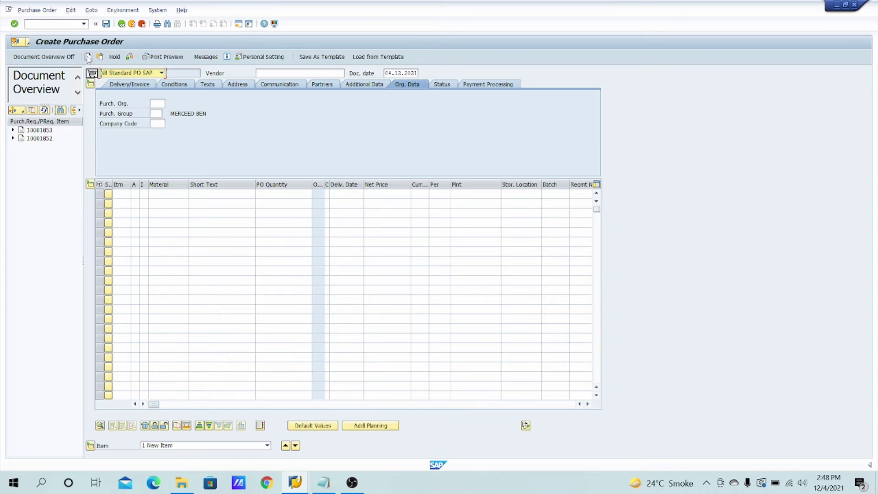
{"action": "left_click", "coordinate": [20, 138]}
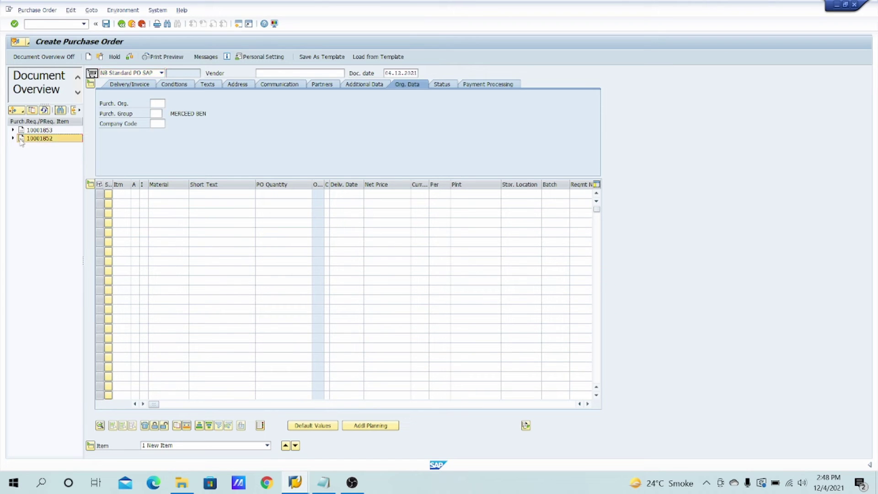
{"action": "left_click", "coordinate": [32, 110]}
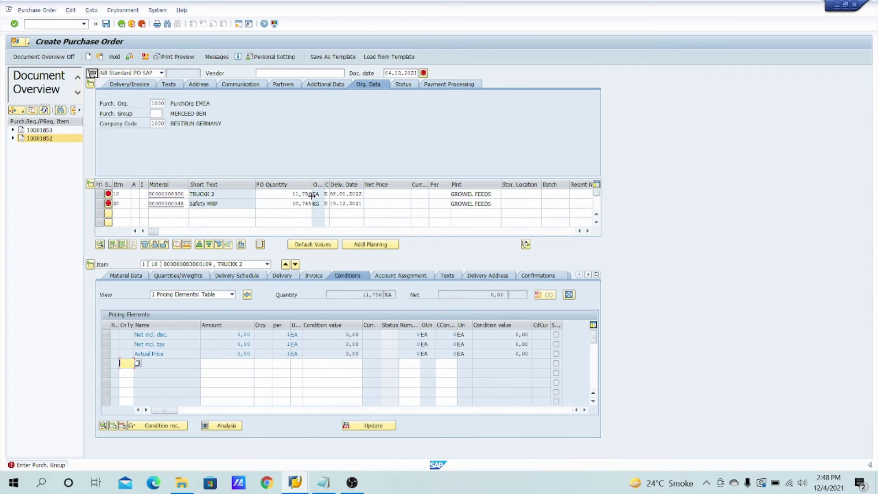
{"action": "left_click", "coordinate": [300, 483]}
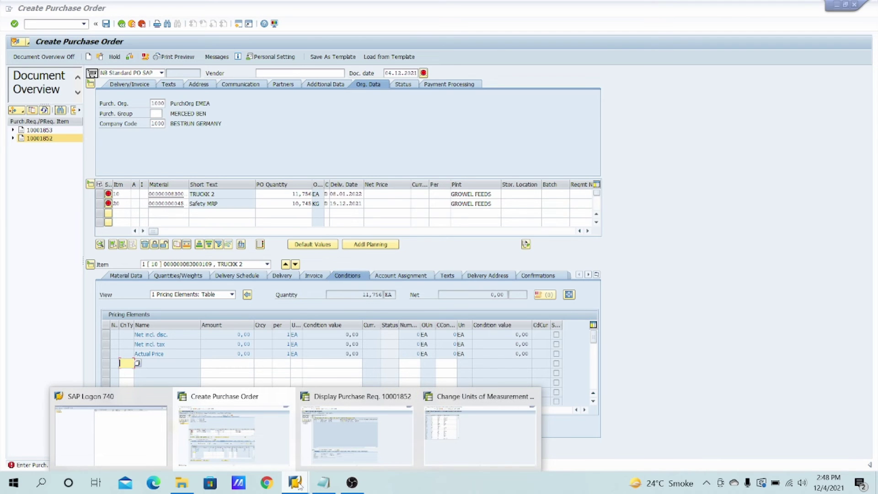
{"action": "left_click", "coordinate": [235, 437]}
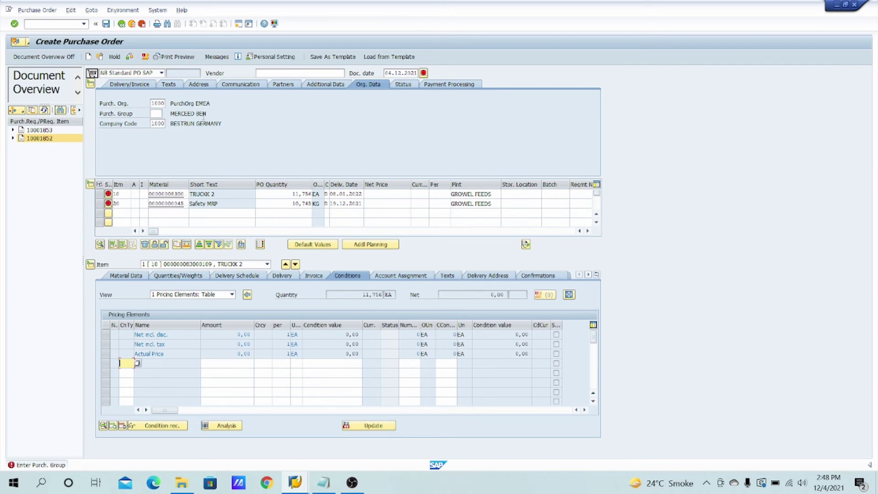
{"action": "mouse_move", "coordinate": [323, 485]}
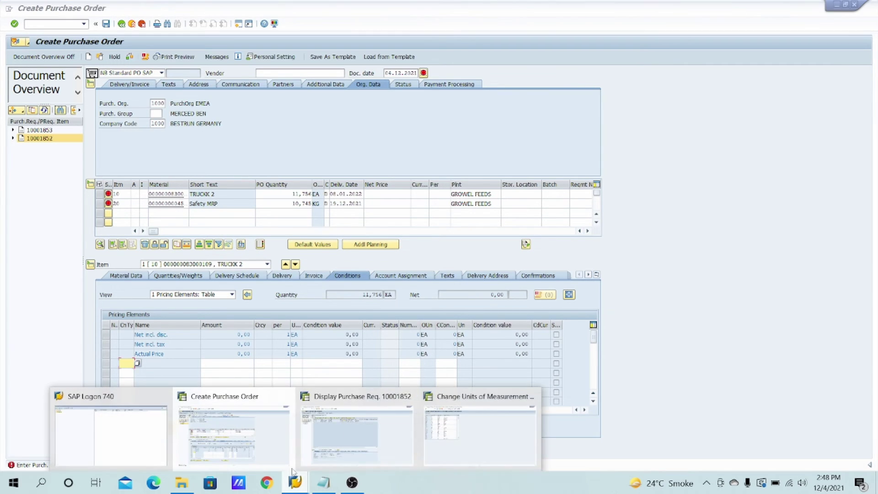
In CUNI, select the Mass dimension and list its units of measurement
{"action": "left_click", "coordinate": [482, 434]}
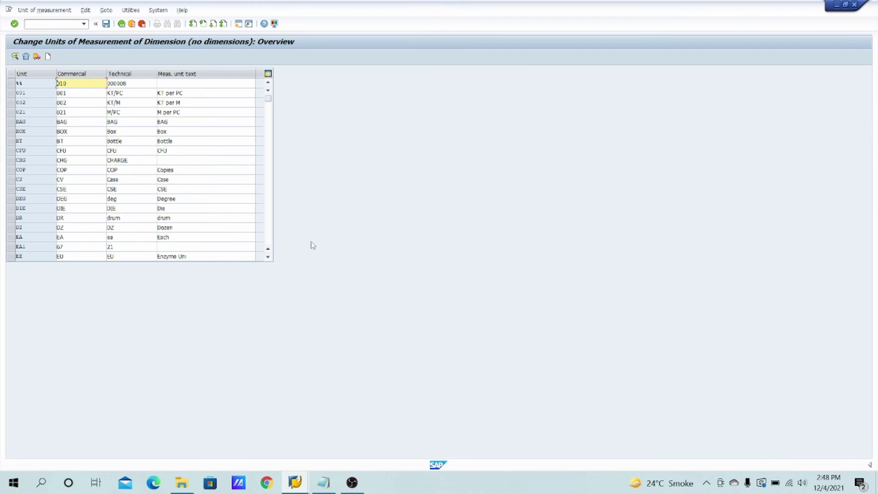
{"action": "left_click", "coordinate": [121, 23]}
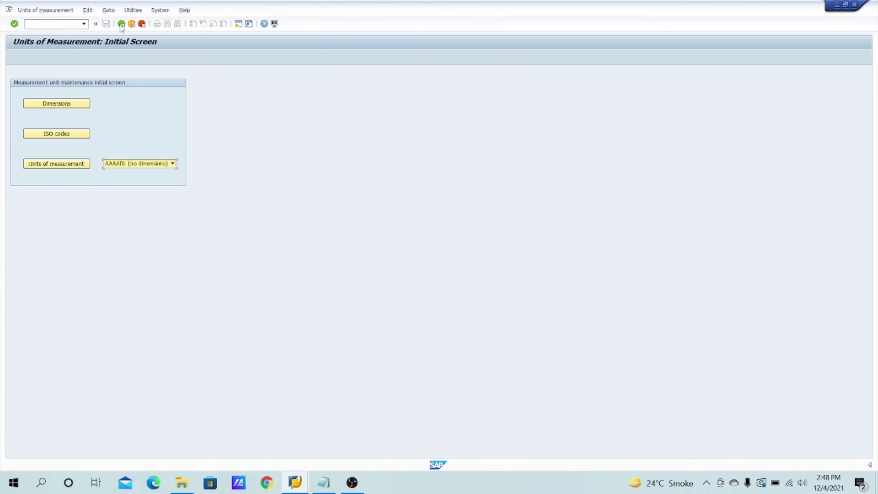
{"action": "left_click", "coordinate": [146, 165]}
{"action": "key", "text": "Down"}
{"action": "key", "text": "Down"}
{"action": "key", "text": "Down"}
{"action": "key", "text": "Down"}
{"action": "key", "text": "Down"}
{"action": "key", "text": "Down"}
{"action": "key", "text": "Down"}
{"action": "key", "text": "Down"}
{"action": "key", "text": "Down"}
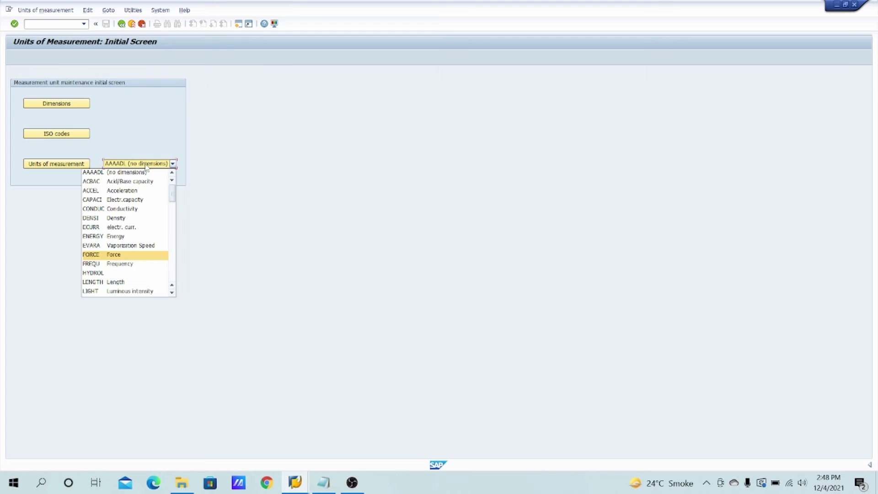
{"action": "key", "text": "Down"}
{"action": "key", "text": "Down"}
{"action": "key", "text": "Down"}
{"action": "key", "text": "Down"}
{"action": "key", "text": "Down"}
{"action": "key", "text": "Down"}
{"action": "key", "text": "Down"}
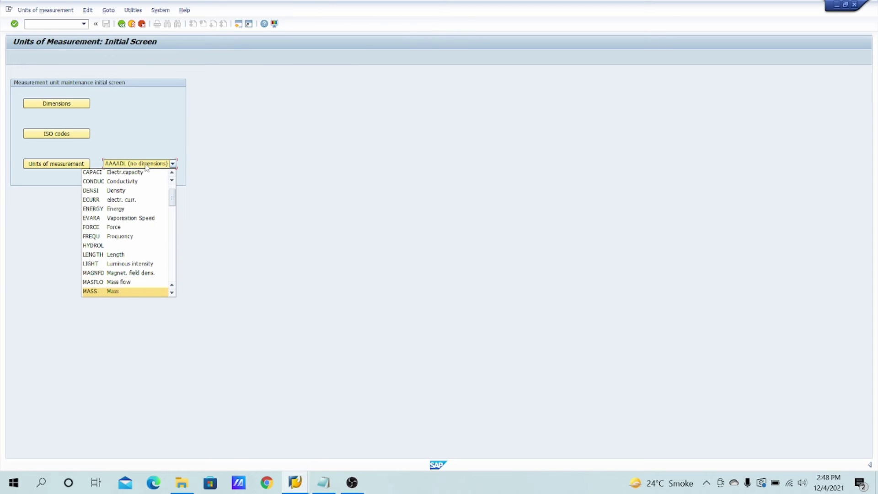
{"action": "key", "text": "Return"}
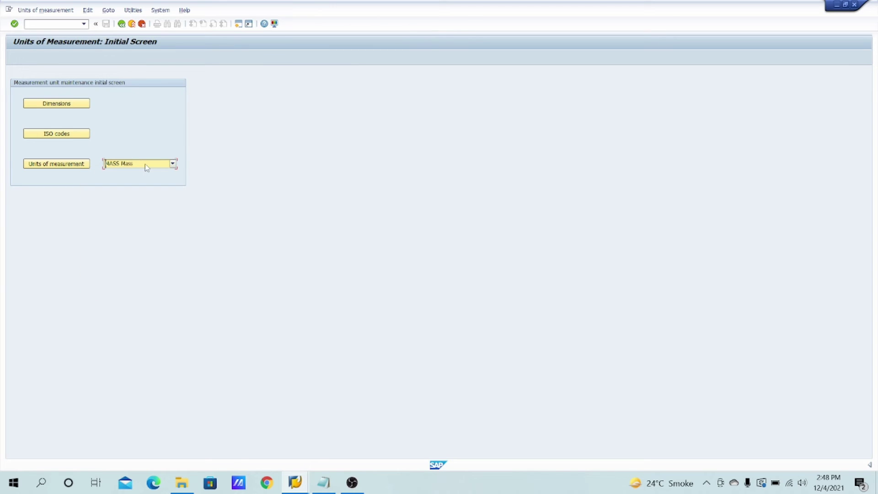
{"action": "left_click", "coordinate": [62, 166]}
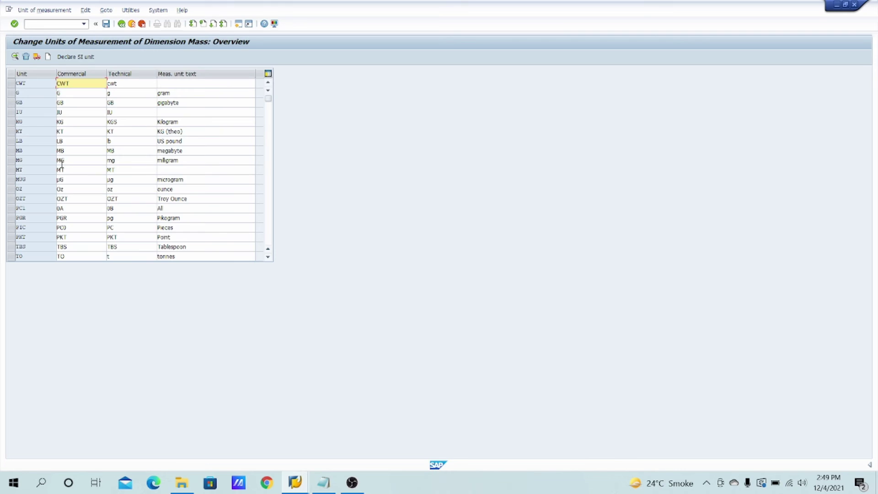
Clear KG's decimal rounding, untick Commercial meas.unit, and save under the customizing request
{"action": "double_click", "coordinate": [89, 122]}
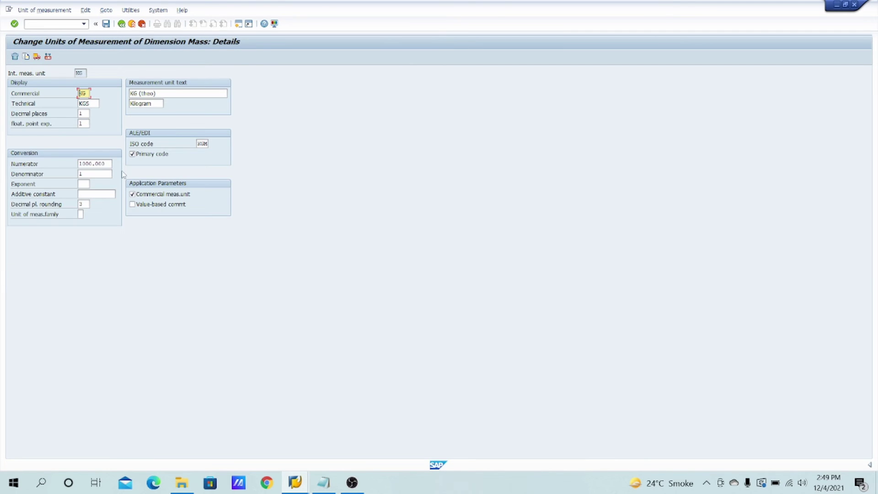
{"action": "left_click", "coordinate": [84, 204]}
{"action": "left_click", "coordinate": [132, 194]}
{"action": "left_click", "coordinate": [109, 28]}
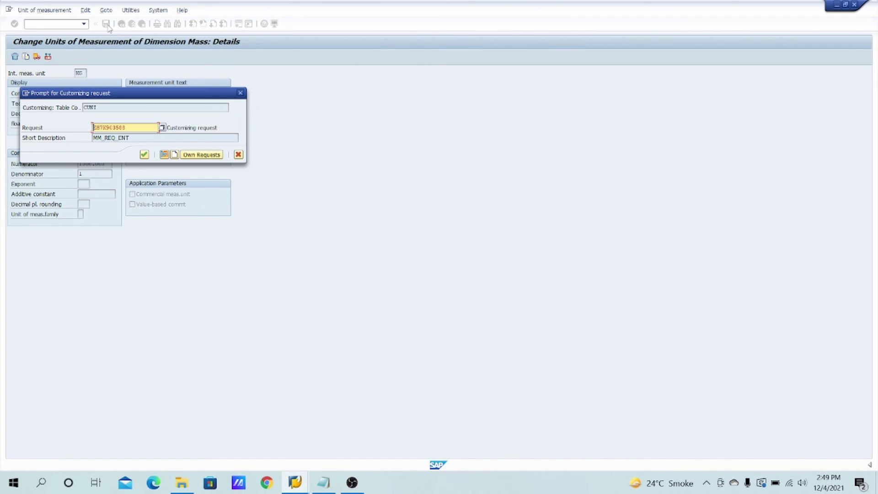
{"action": "left_click", "coordinate": [144, 155]}
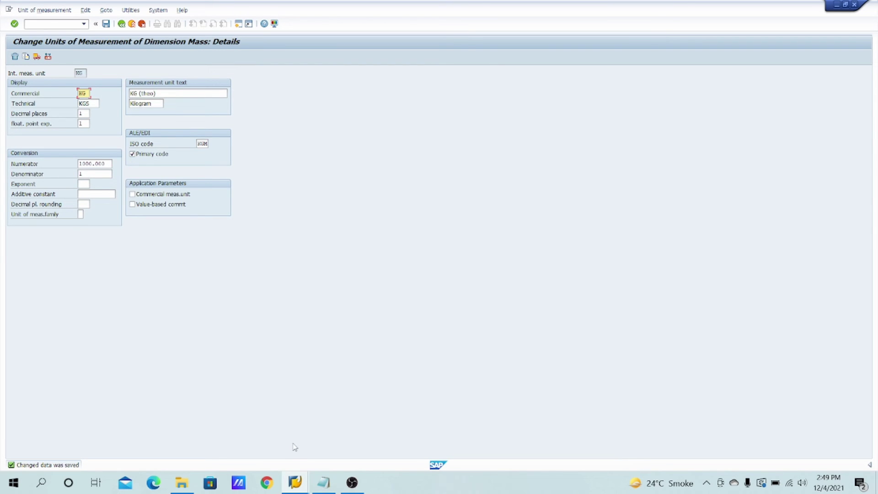
{"action": "mouse_move", "coordinate": [297, 484]}
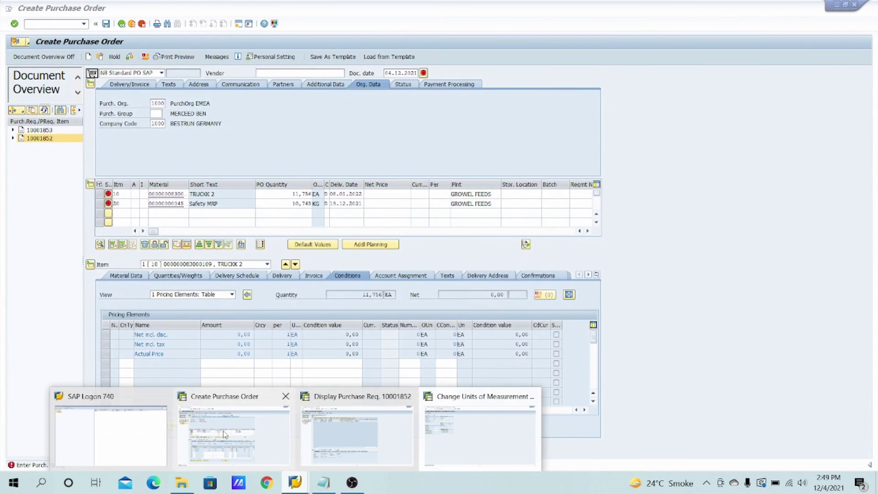
Compare the requisition display with the purchase order, ending on the purchase order window
{"action": "left_click", "coordinate": [227, 434]}
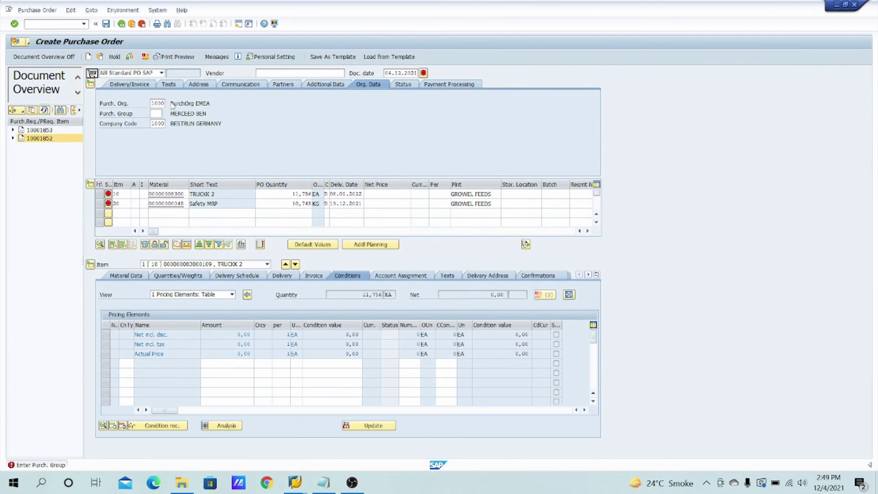
{"action": "mouse_move", "coordinate": [298, 484]}
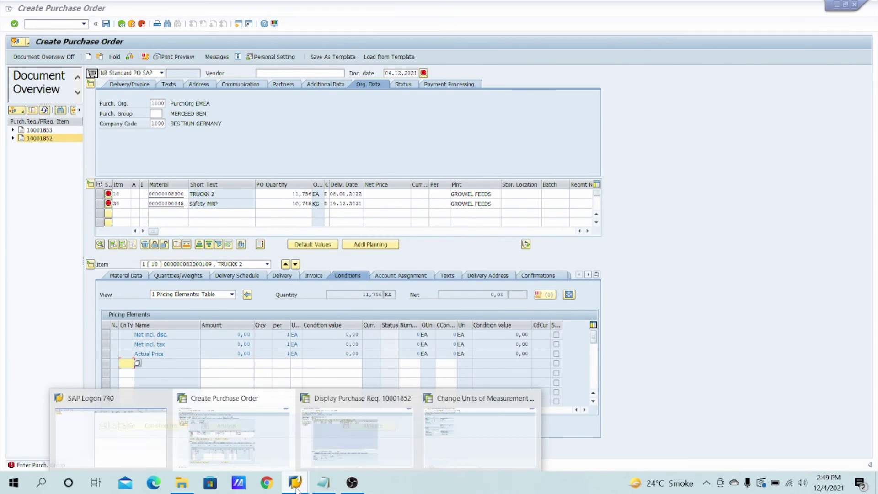
{"action": "left_click", "coordinate": [348, 457]}
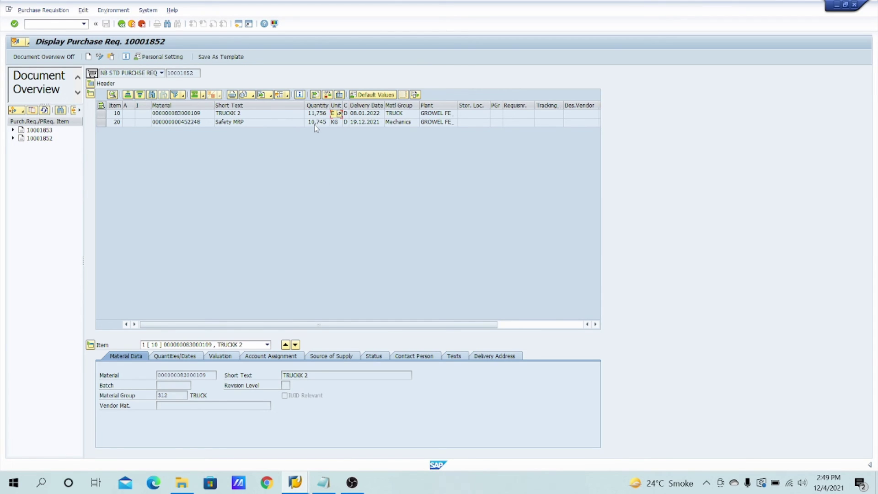
{"action": "mouse_move", "coordinate": [296, 484]}
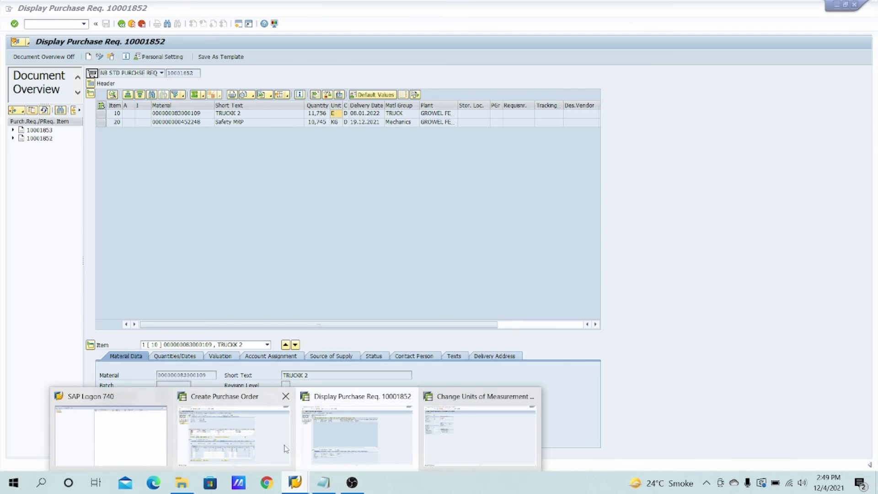
{"action": "left_click", "coordinate": [280, 447]}
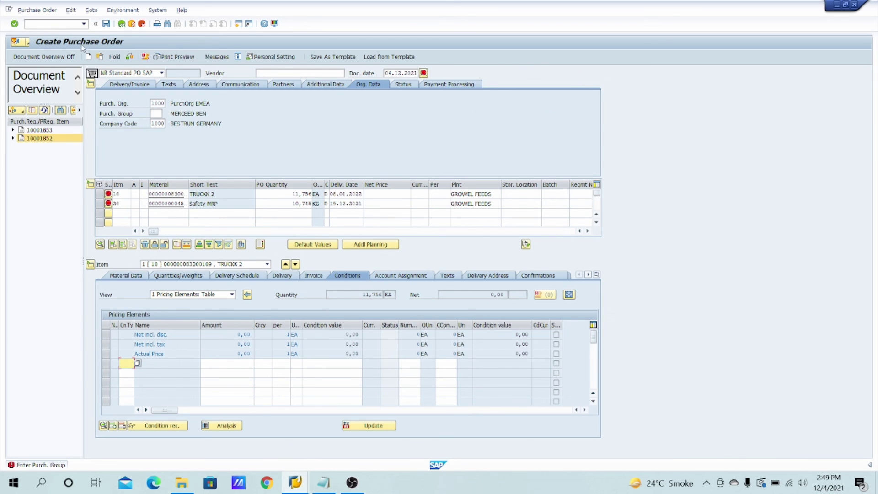
Leave the unsaved purchase order for the SAP Easy Access menu with /n
{"action": "left_click", "coordinate": [68, 25]}
{"action": "type", "text": "/n"}
{"action": "key", "text": "Return"}
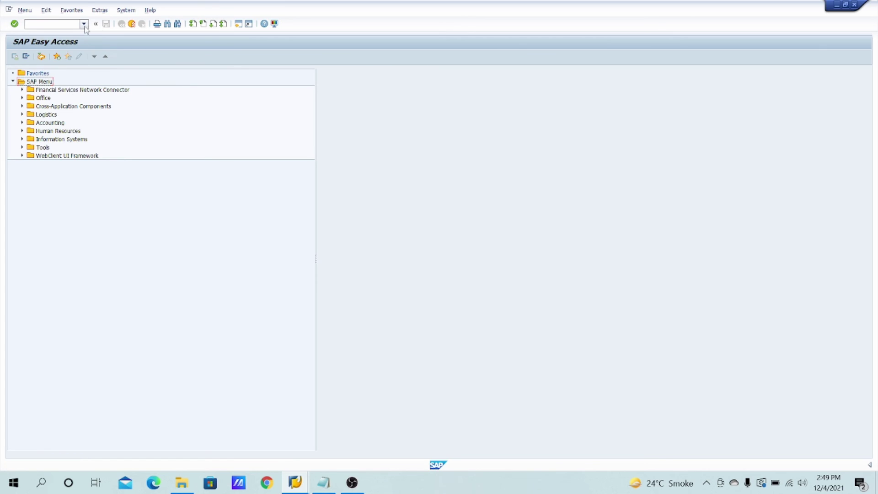
Create a new PO in ME21N and adopt requisition 10001852's items (TRUCKK 2 at 11,756 EA, Safety MRP in KG)
{"action": "left_click", "coordinate": [83, 24]}
{"action": "left_click", "coordinate": [54, 40]}
{"action": "key", "text": "Return"}
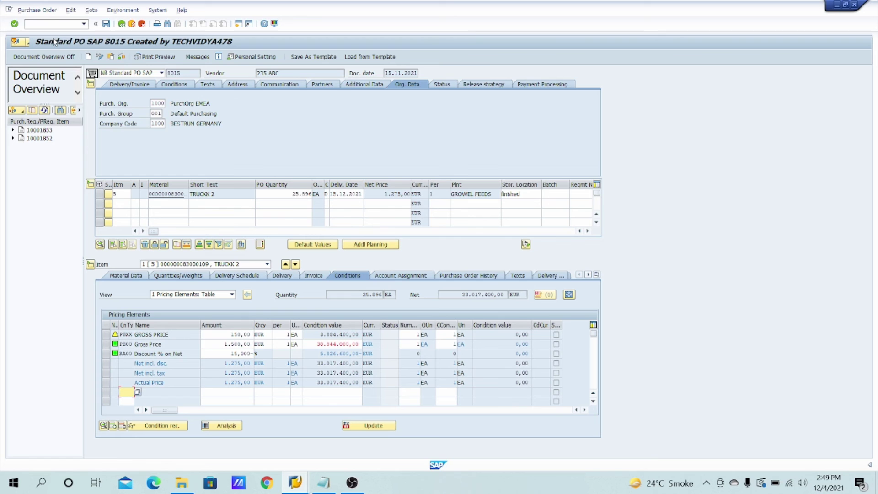
{"action": "left_click", "coordinate": [88, 57]}
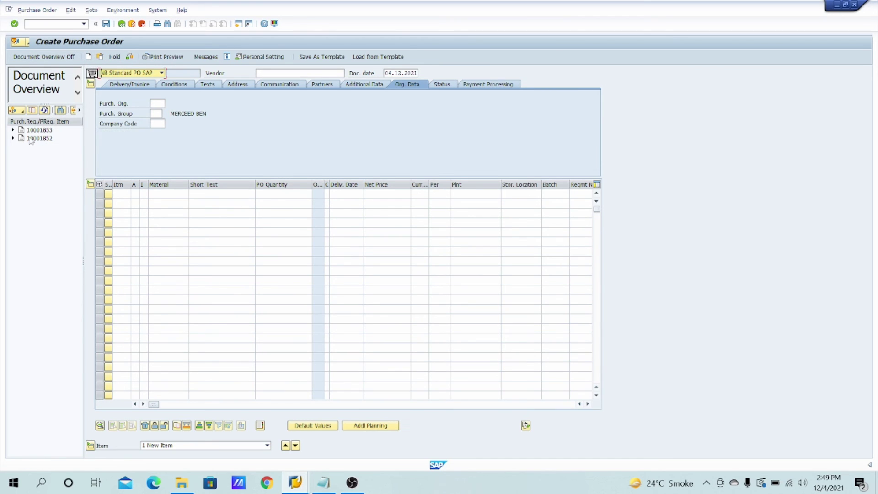
{"action": "left_click", "coordinate": [23, 139]}
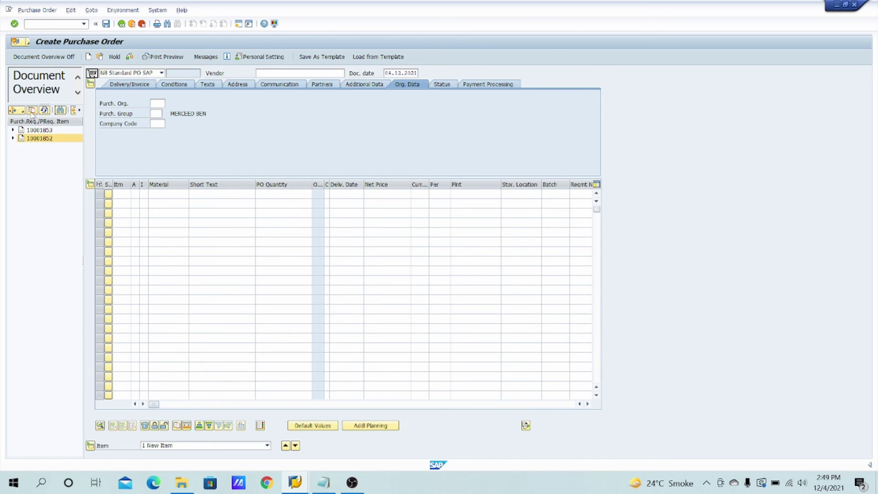
{"action": "left_click", "coordinate": [33, 111]}
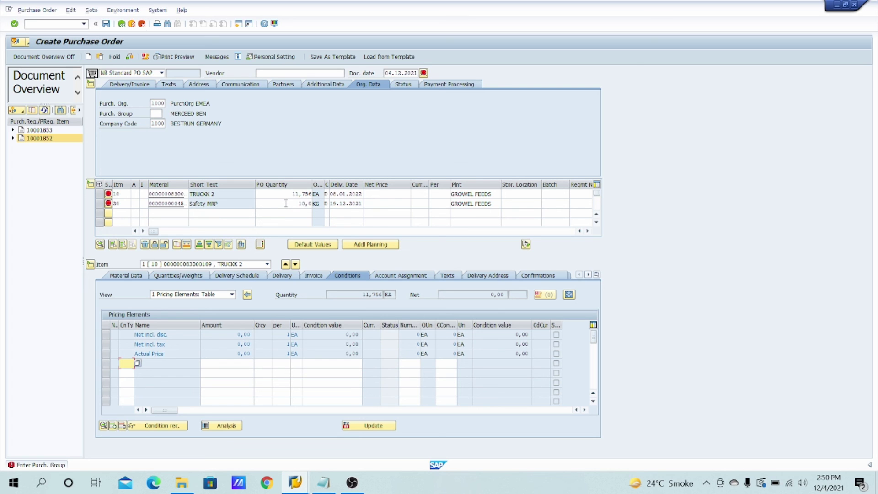
In the Notepad issue notes, add the line 'T-code:- CUNI' beneath the 10001852 line
{"action": "left_click", "coordinate": [324, 482]}
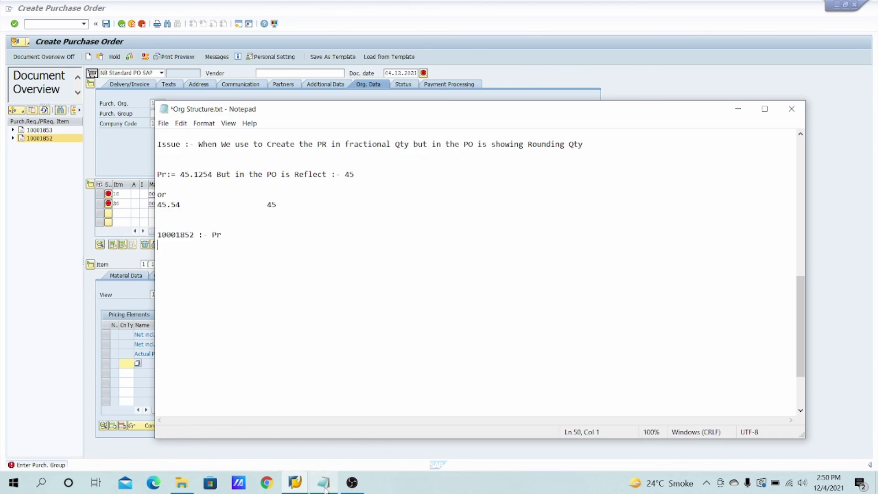
{"action": "left_click", "coordinate": [202, 144]}
{"action": "key", "text": "shift+End"}
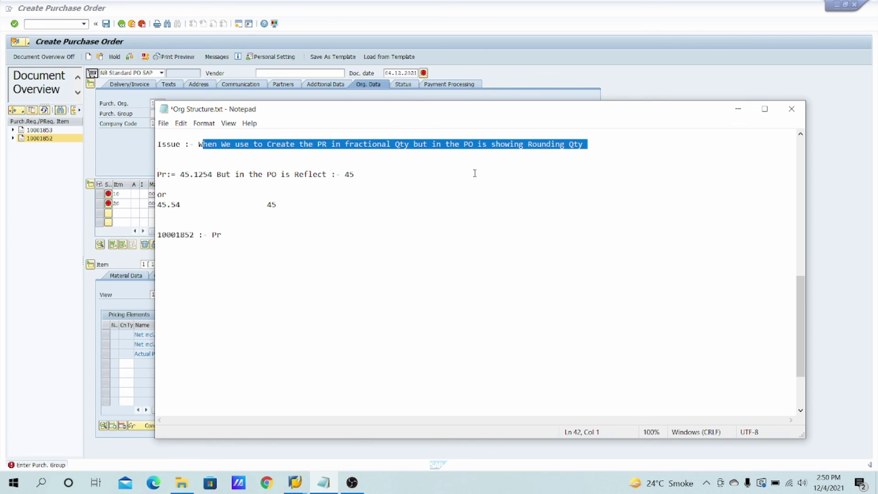
{"action": "left_click", "coordinate": [475, 173]}
{"action": "left_click", "coordinate": [216, 264]}
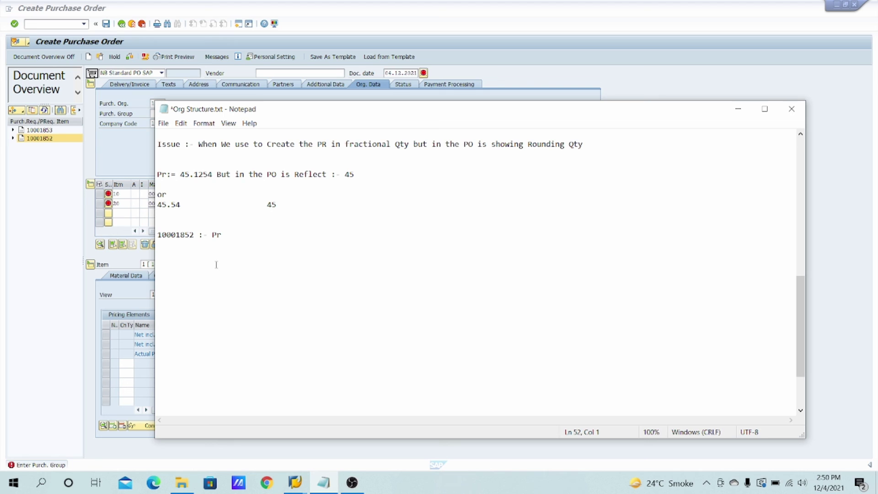
{"action": "type", "text": "CUNI"}
{"action": "key", "text": "BackSpace"}
{"action": "key", "text": "BackSpace"}
{"action": "key", "text": "BackSpace"}
{"action": "key", "text": "BackSpace"}
{"action": "key", "text": "BackSpace"}
{"action": "key", "text": "BackSpace"}
{"action": "key", "text": "BackSpace"}
{"action": "key", "text": "BackSpace"}
{"action": "key", "text": "BackSpace"}
{"action": "key", "text": "Return"}
{"action": "type", "text": "T-code:- CUNI"}
{"action": "key", "text": "Return"}
Bring the Create Purchase Order screen with requisition 10001852's items back in front of Notepad
{"action": "left_click", "coordinate": [565, 74]}
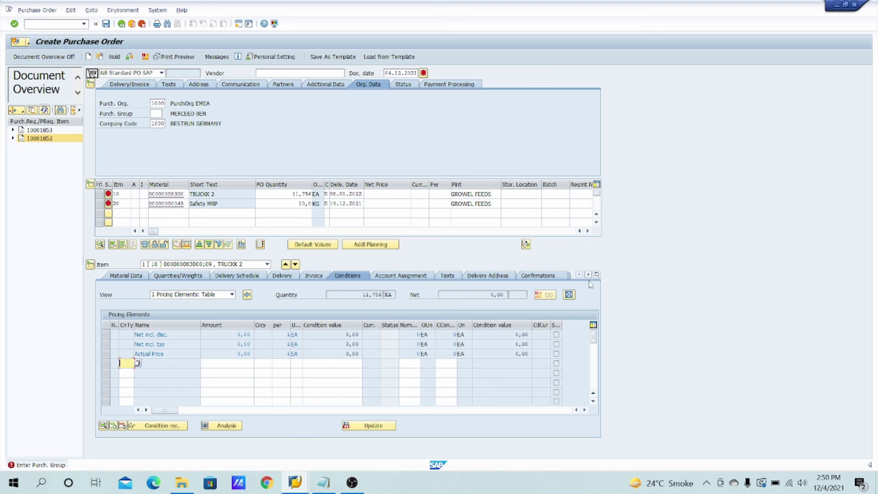